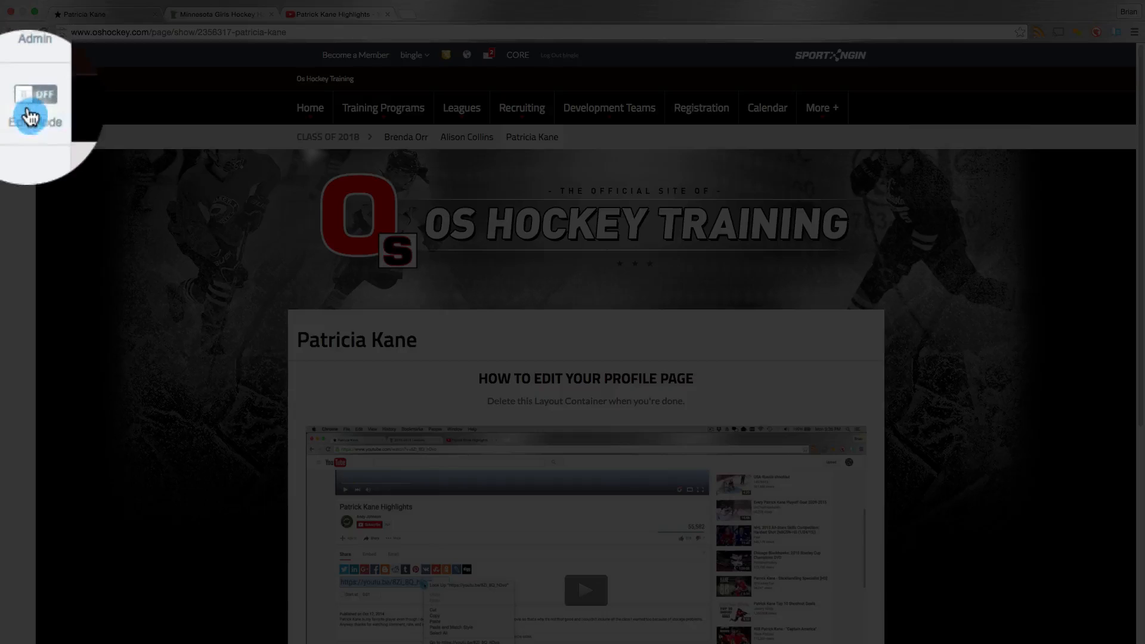
Step: Turn on Edit Mode and delete the layout container marked for deletion after watching the video, confirming with "delete"
{"action": "left_click", "coordinate": [31, 117]}
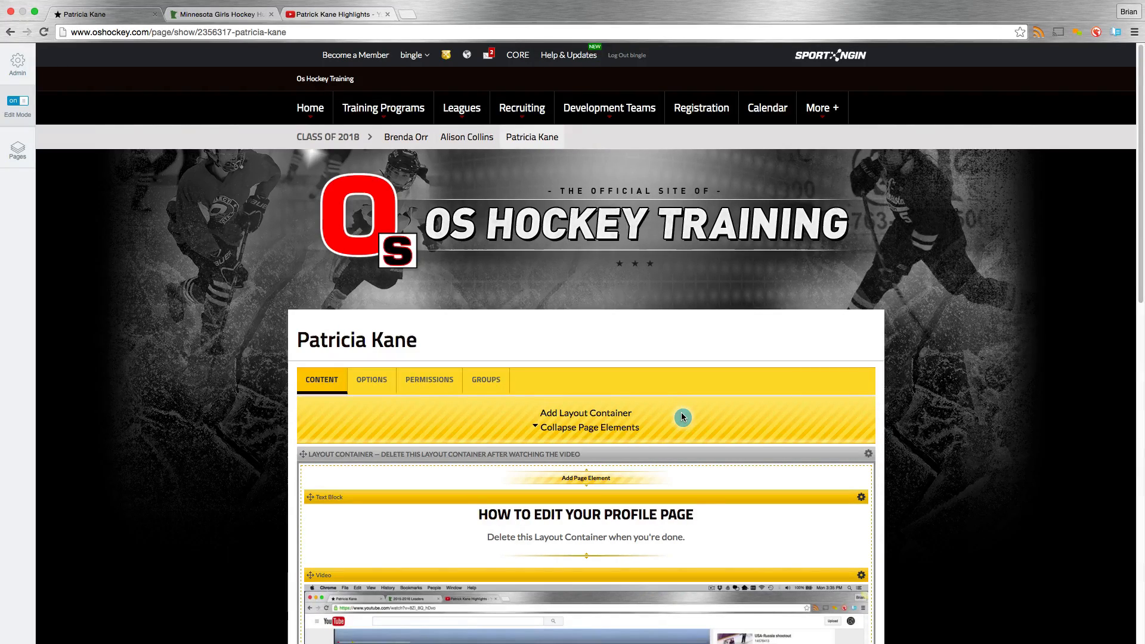
{"action": "scroll", "coordinate": [683, 417], "scroll_direction": "down", "scroll_amount": 7}
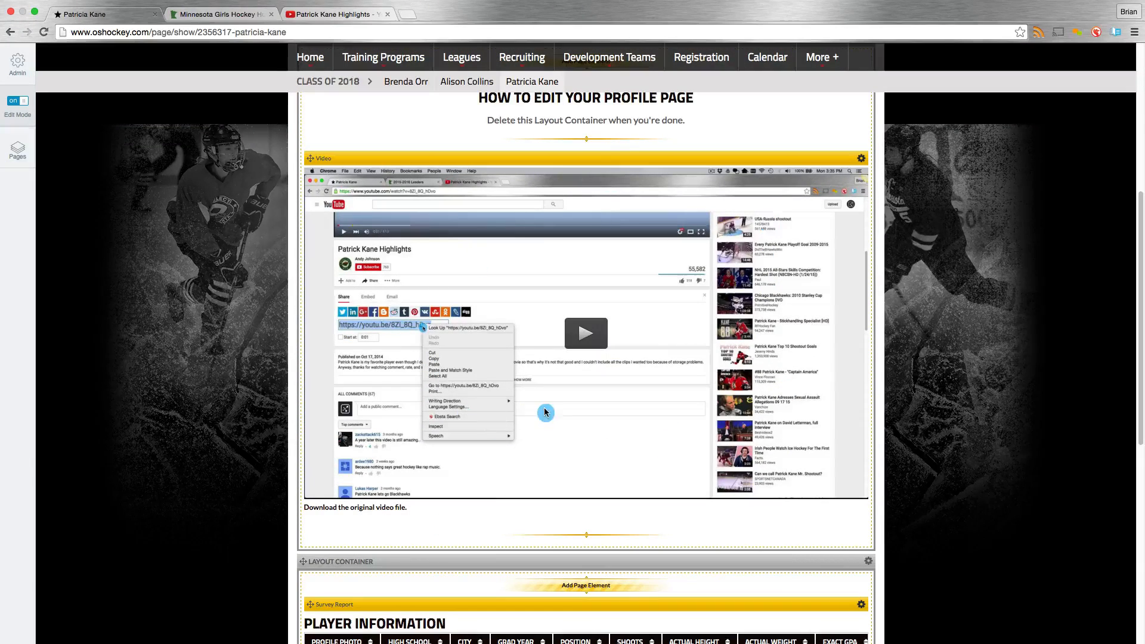
{"action": "scroll", "coordinate": [546, 413], "scroll_direction": "up", "scroll_amount": 1}
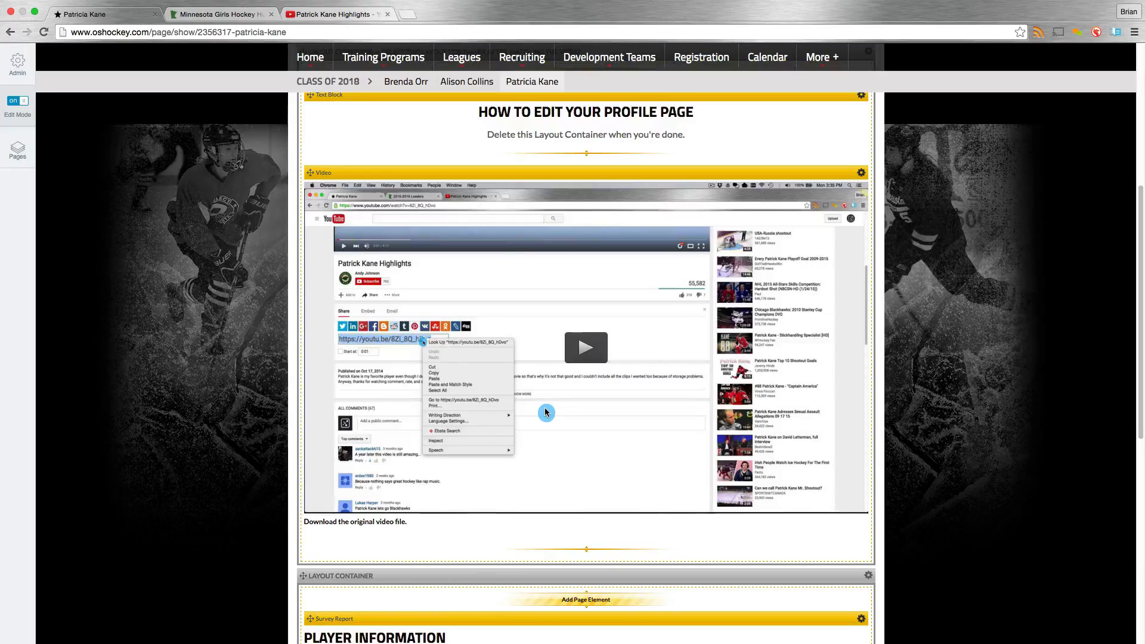
{"action": "scroll", "coordinate": [546, 413], "scroll_direction": "up", "scroll_amount": 3}
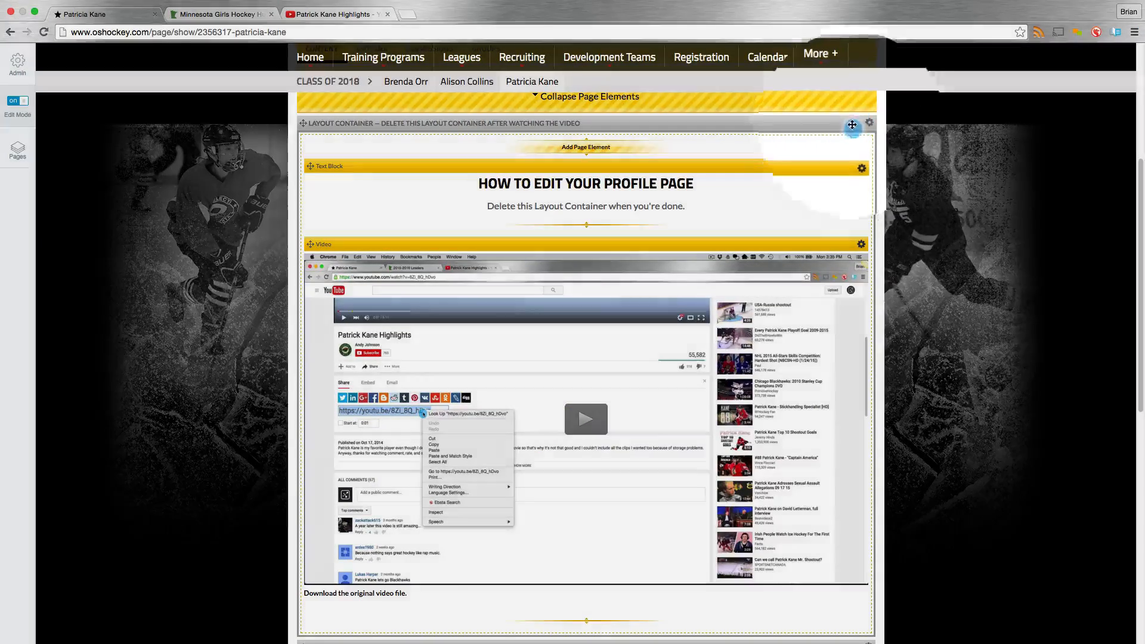
{"action": "left_click", "coordinate": [869, 123]}
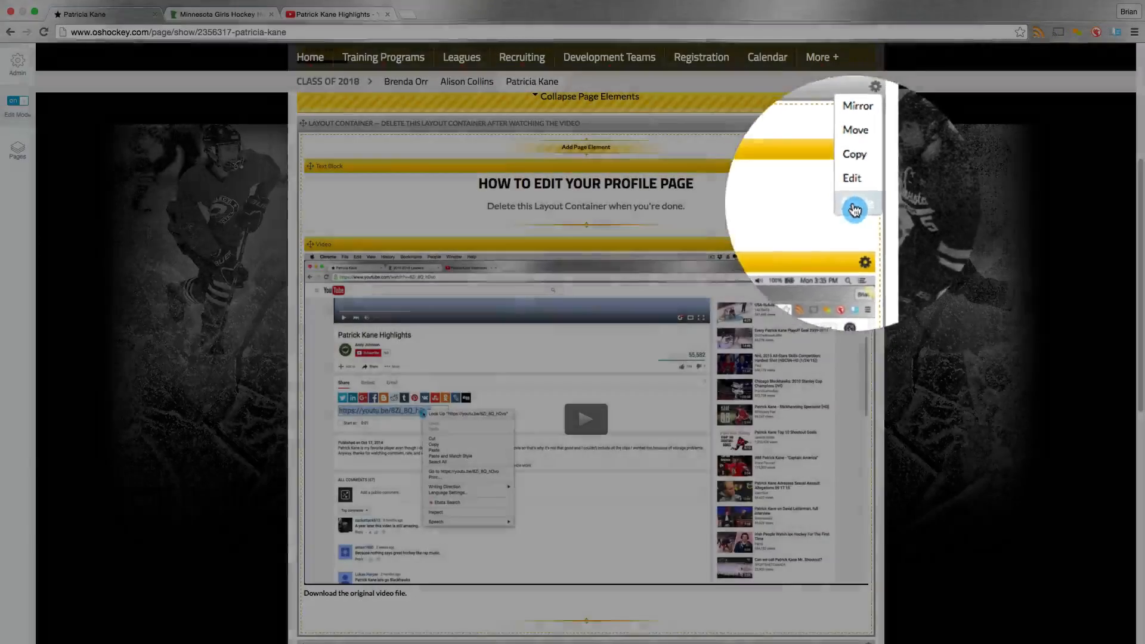
{"action": "left_click", "coordinate": [855, 210]}
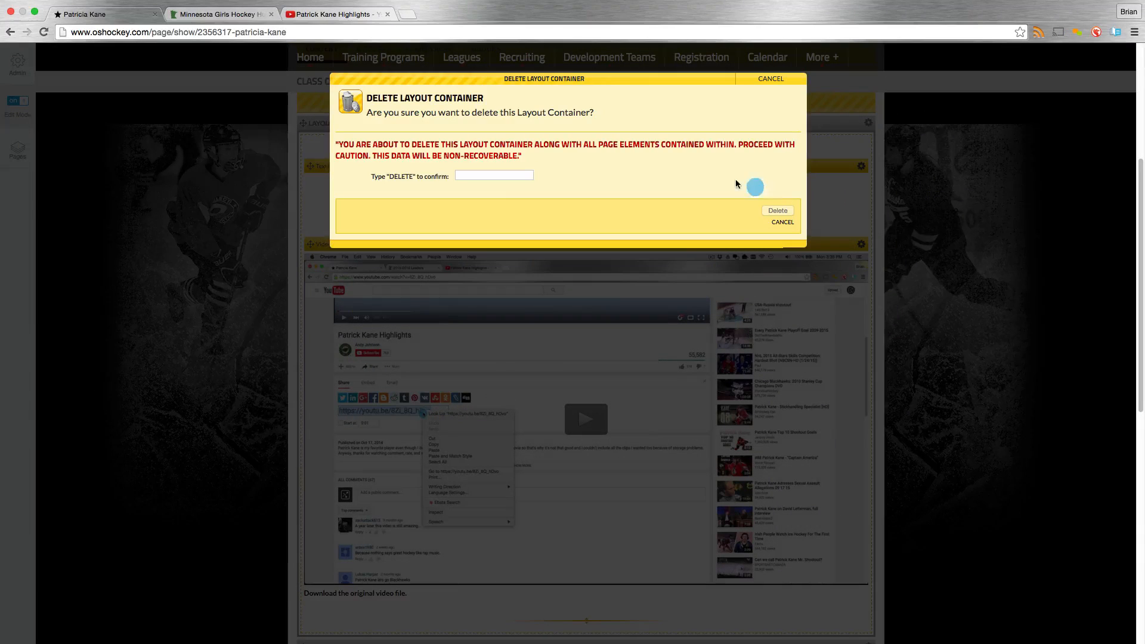
{"action": "left_click", "coordinate": [476, 176]}
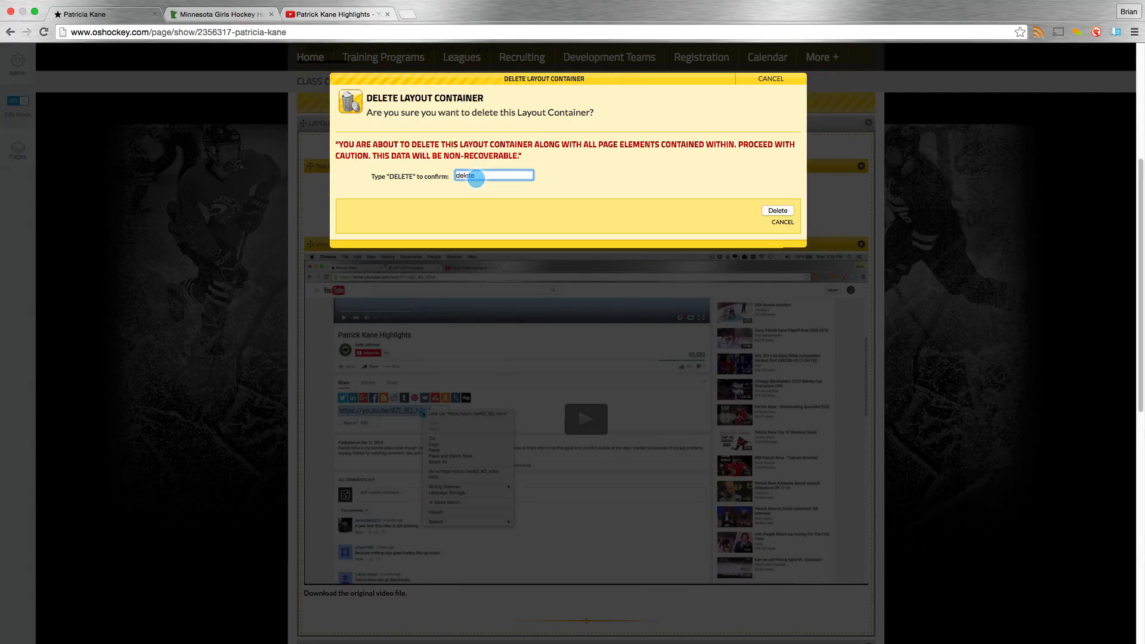
{"action": "left_click", "coordinate": [786, 211]}
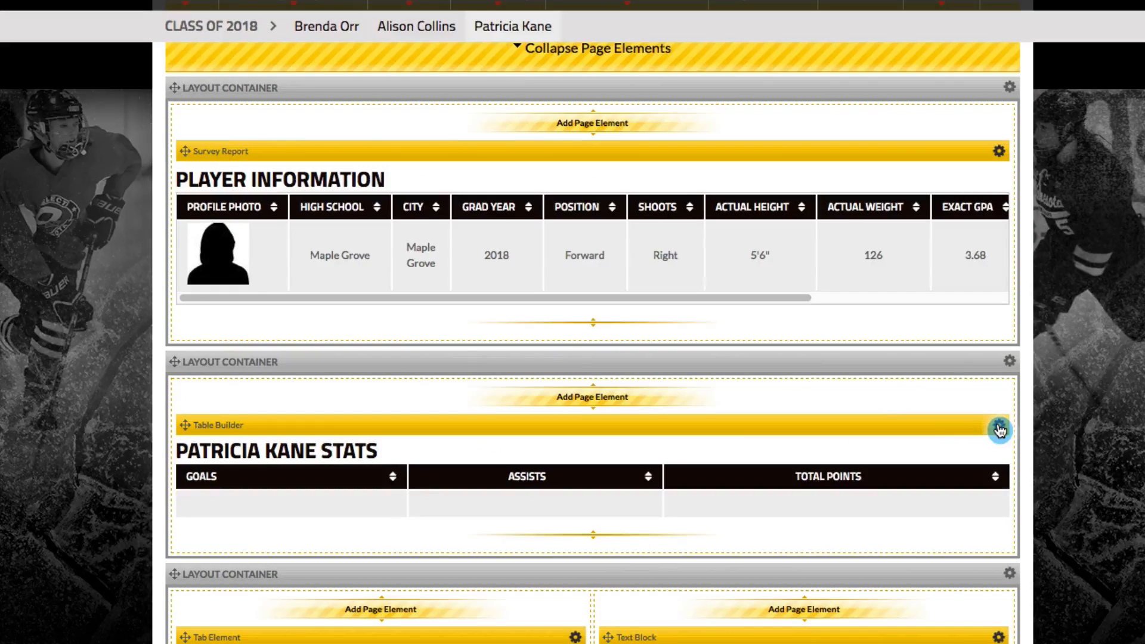
Step: Fill the player's stats table with 14 goals, 14 assists and 28 total points, and save the changes
{"action": "left_click", "coordinate": [1000, 430]}
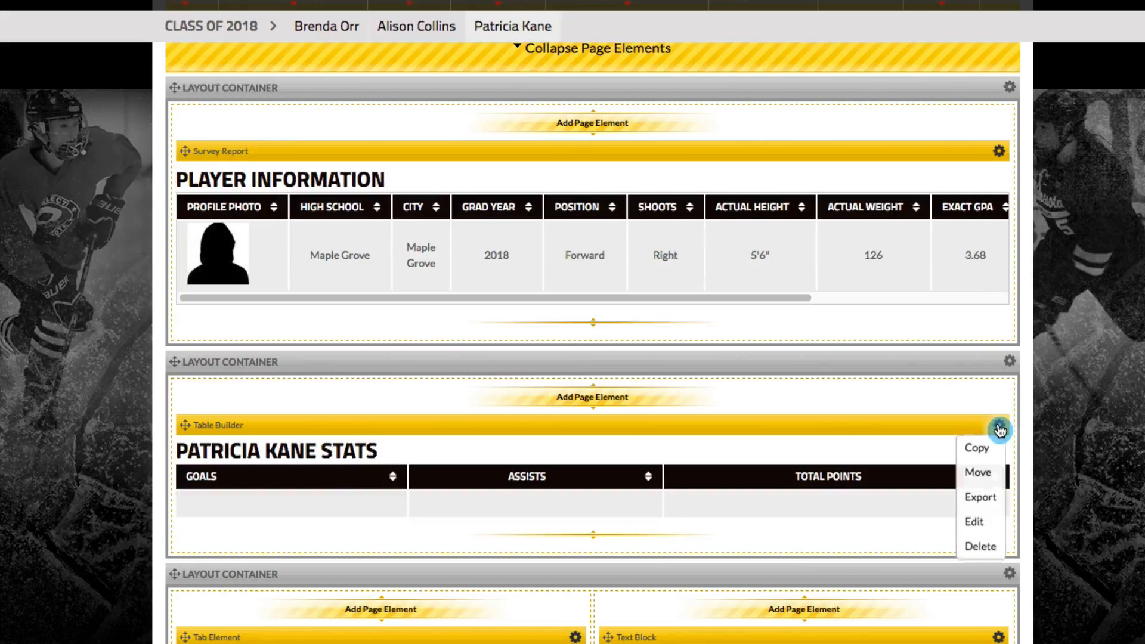
{"action": "left_click", "coordinate": [981, 525]}
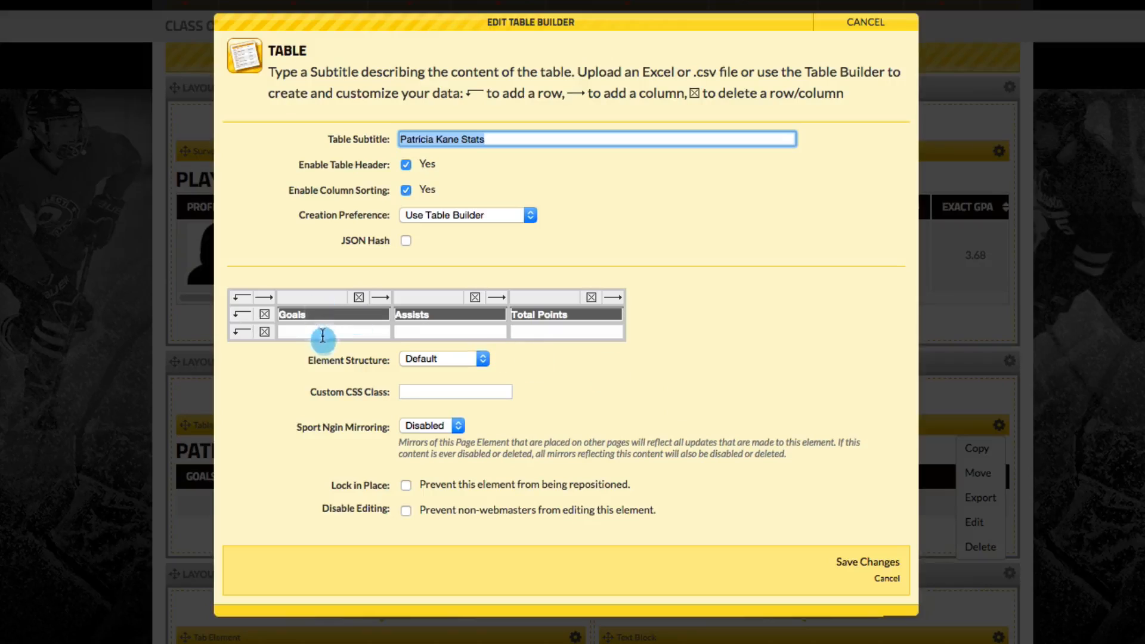
{"action": "left_click", "coordinate": [322, 334]}
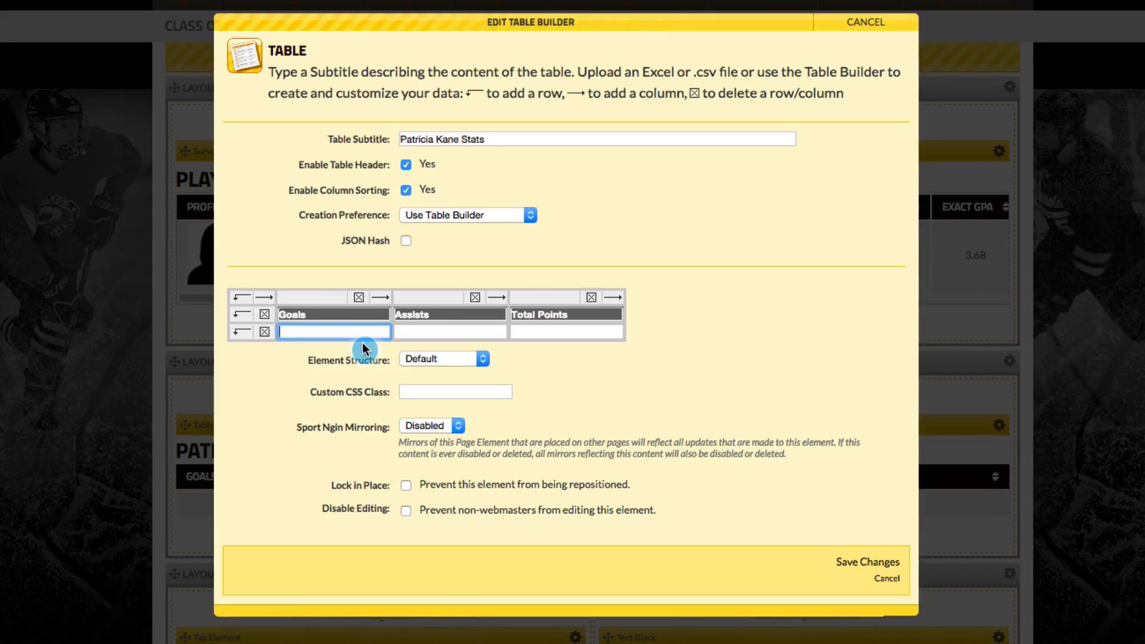
{"action": "type", "text": "14"}
{"action": "key", "text": "Tab"}
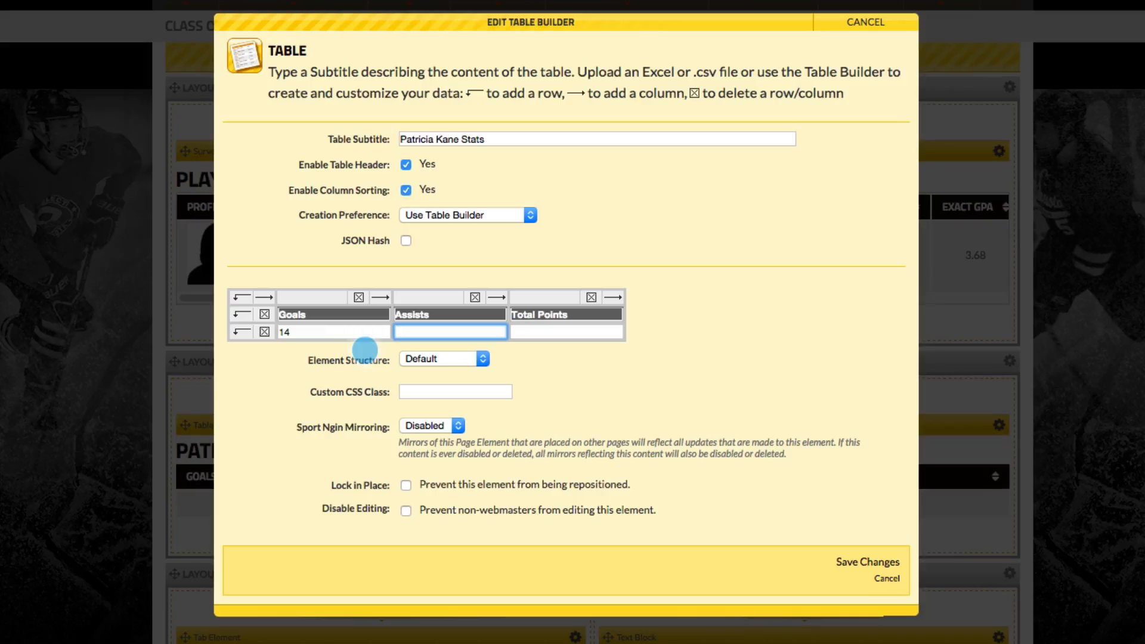
{"action": "type", "text": "14"}
{"action": "key", "text": "Tab"}
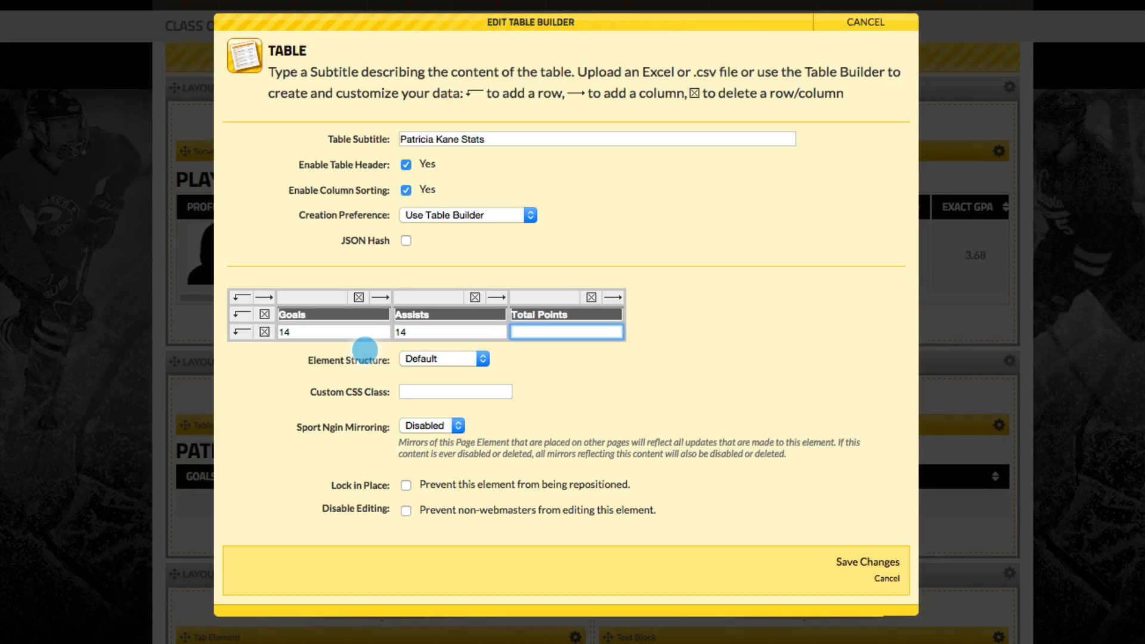
{"action": "type", "text": "28"}
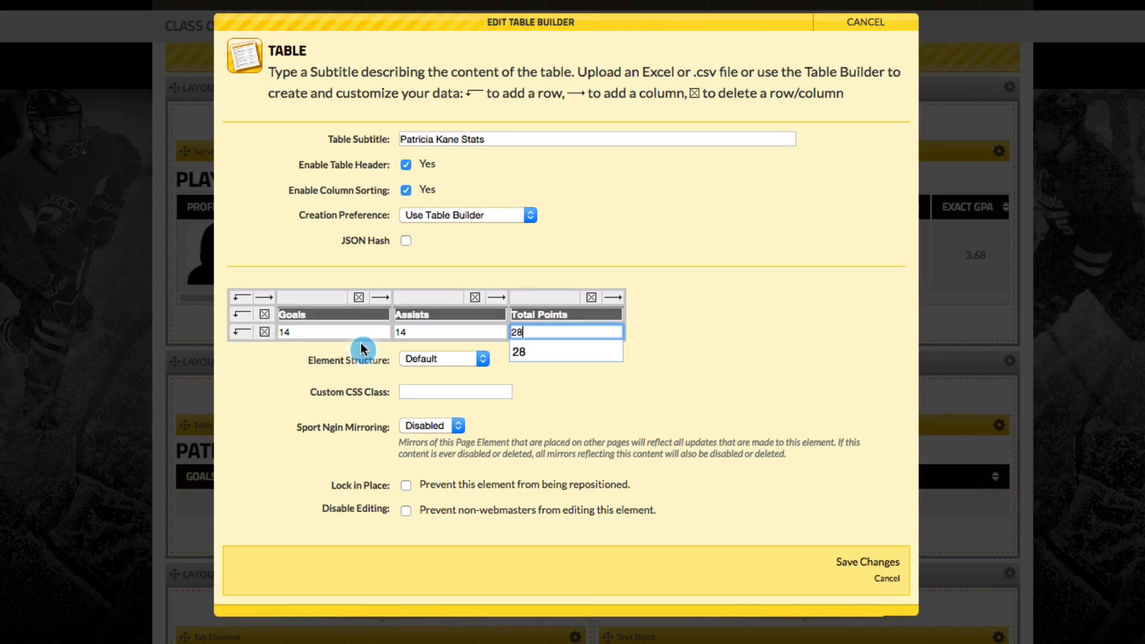
{"action": "left_click", "coordinate": [591, 352]}
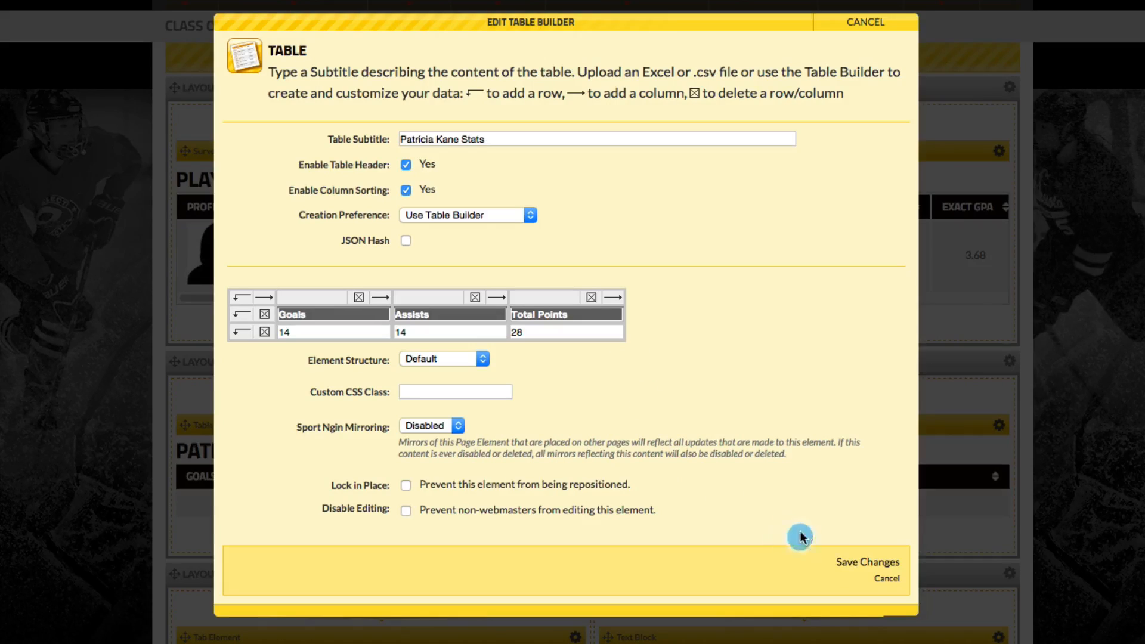
{"action": "left_click", "coordinate": [859, 563]}
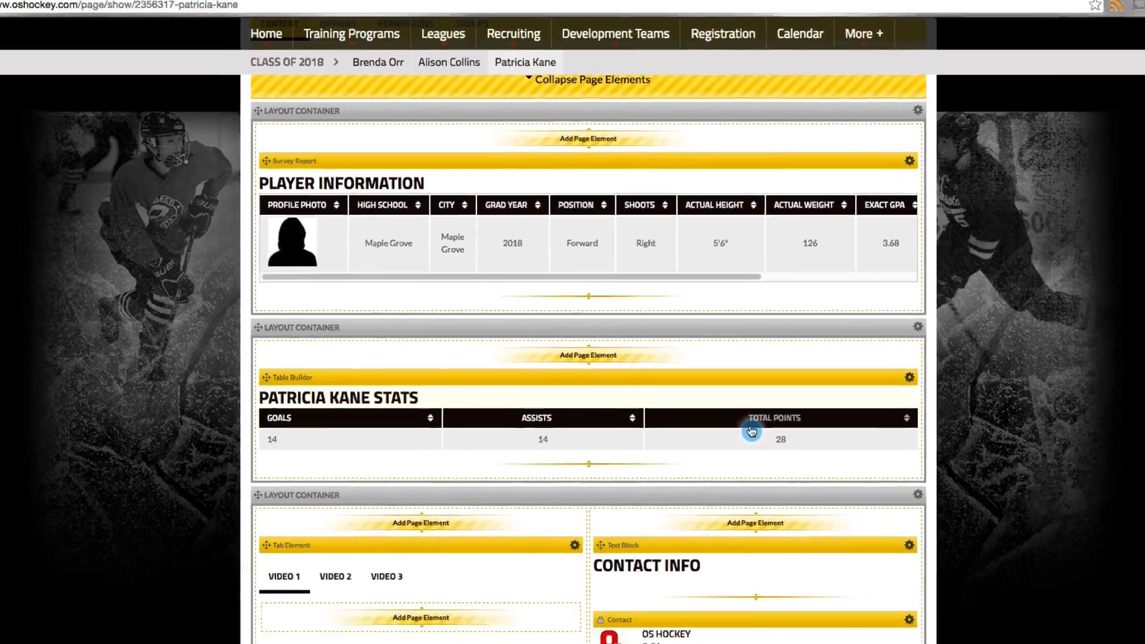
Step: Start a new Video page element under the Video 1 tab and set it to Embed Video
{"action": "scroll", "coordinate": [800, 494], "scroll_direction": "down", "scroll_amount": 2}
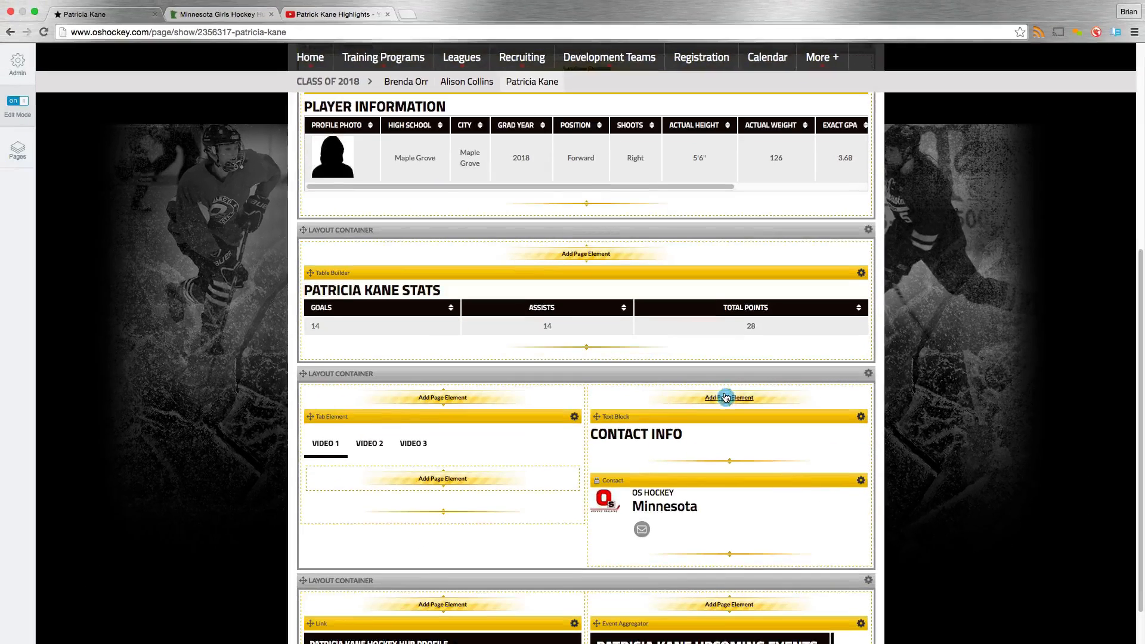
{"action": "scroll", "coordinate": [726, 396], "scroll_direction": "down", "scroll_amount": 1}
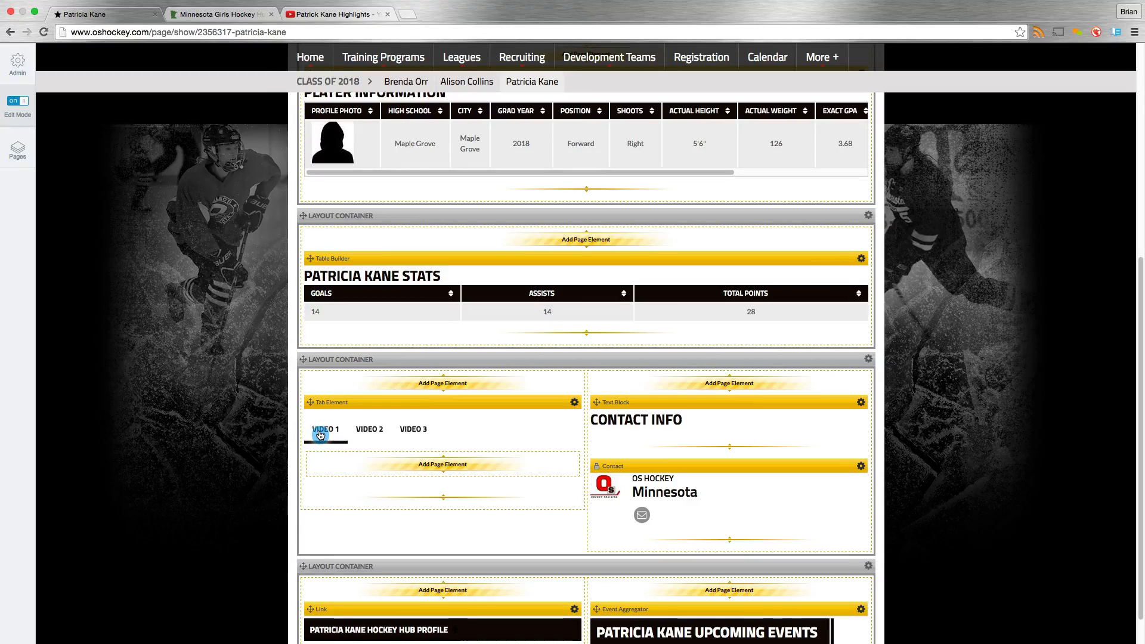
{"action": "left_click", "coordinate": [431, 468]}
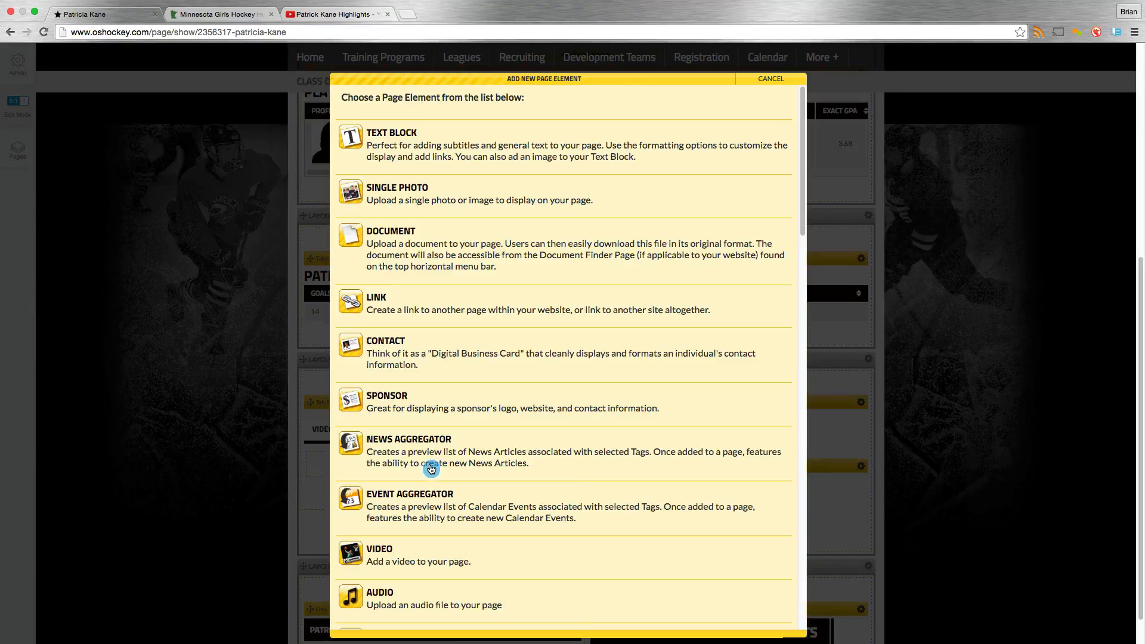
{"action": "right_click", "coordinate": [423, 527]}
{"action": "left_click", "coordinate": [420, 558]}
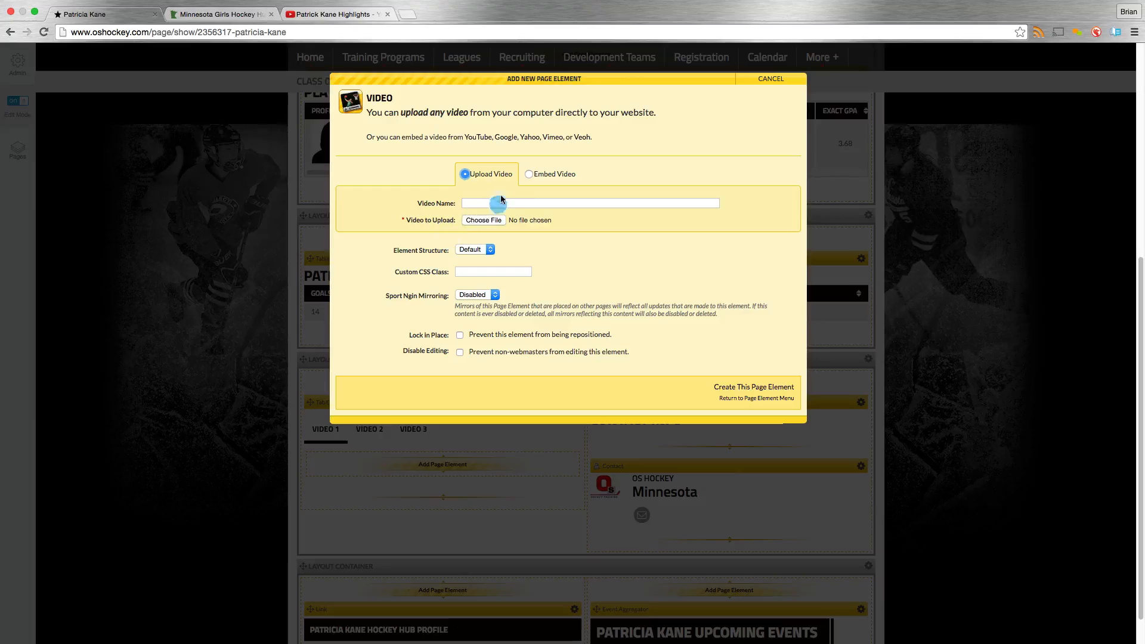
{"action": "left_click", "coordinate": [528, 177]}
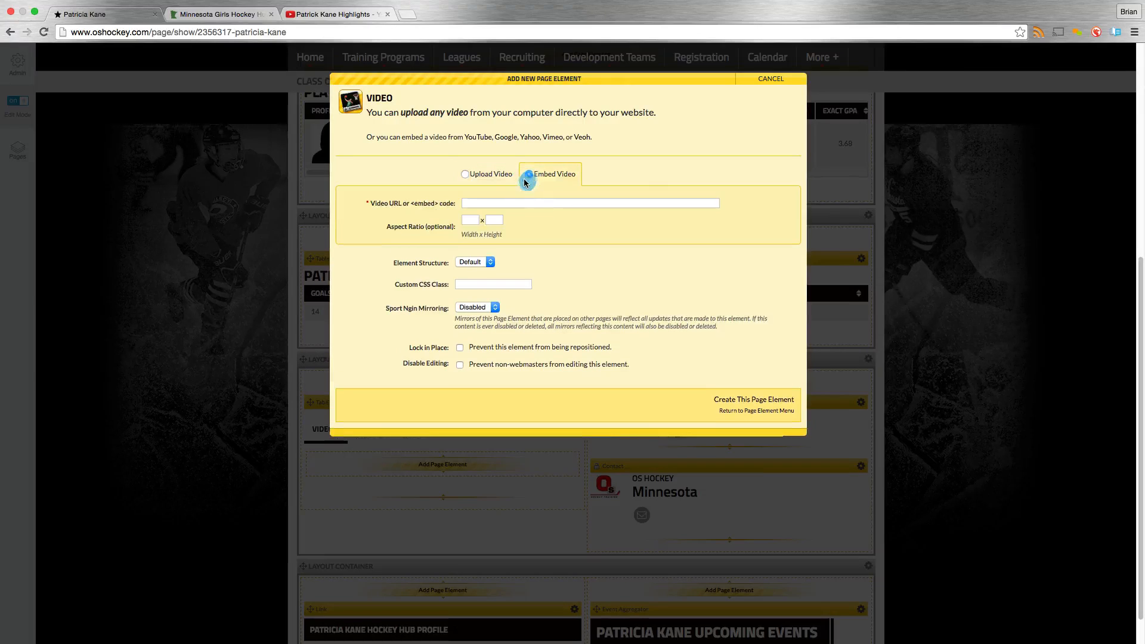
{"action": "left_click", "coordinate": [511, 205]}
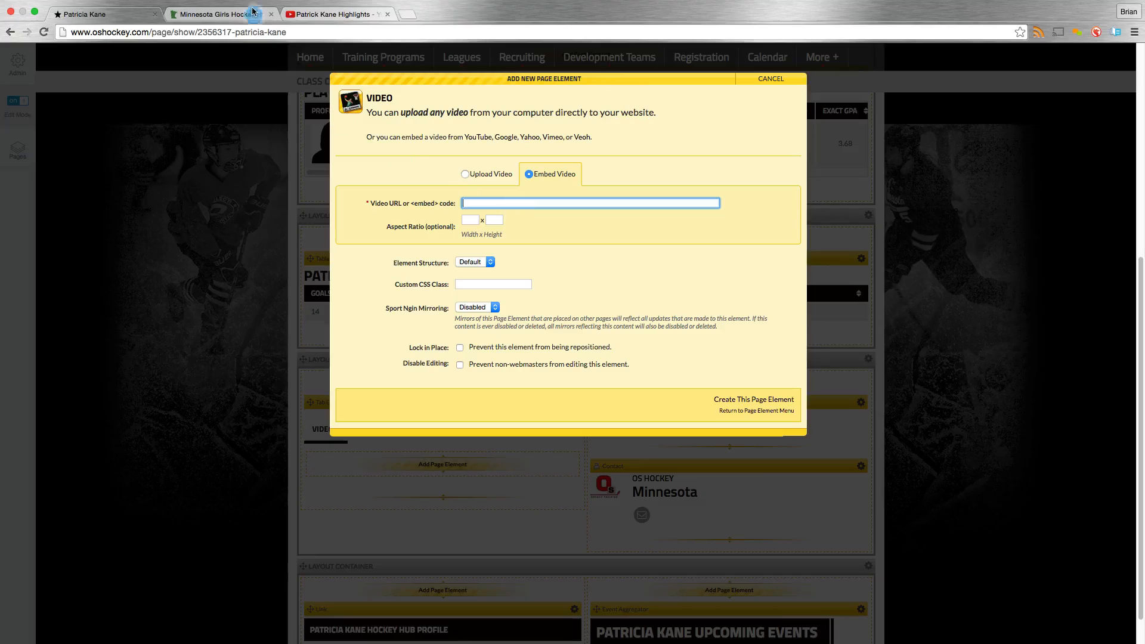
Step: Switch to the YouTube page of "Patrick Kane Highlights" and copy the video's share link
{"action": "left_click", "coordinate": [314, 15]}
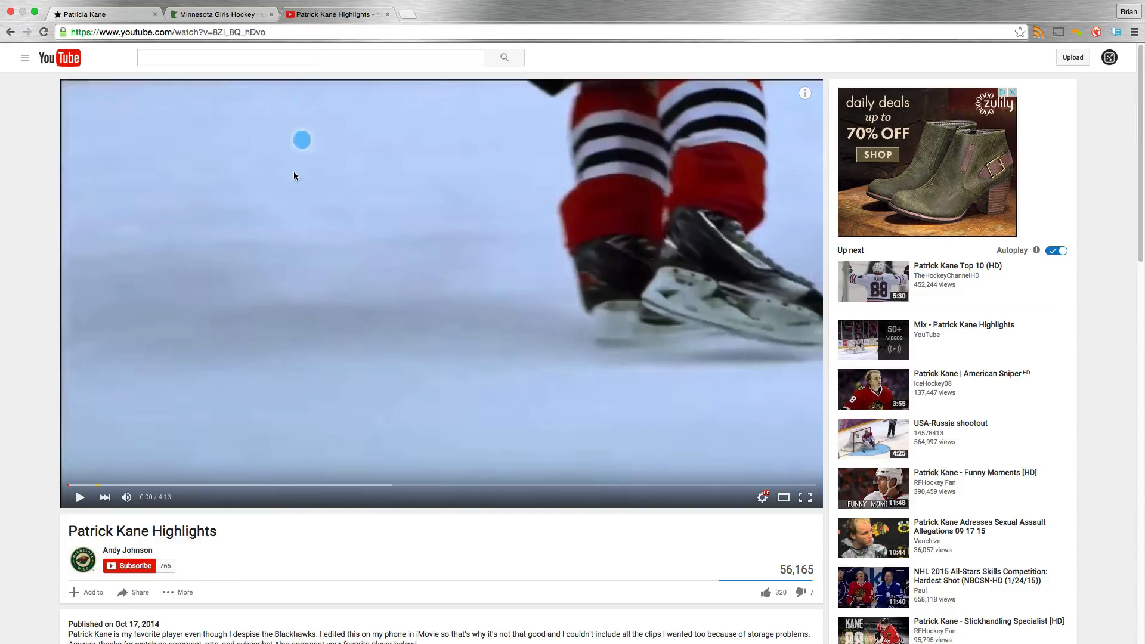
{"action": "left_click", "coordinate": [141, 595]}
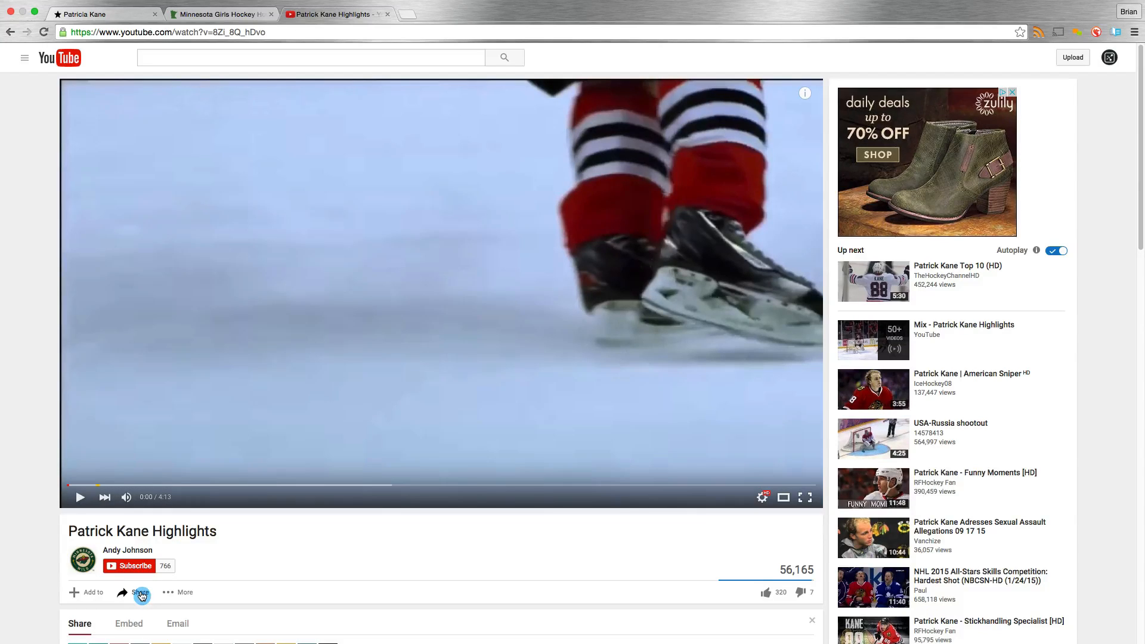
{"action": "scroll", "coordinate": [142, 596], "scroll_direction": "down", "scroll_amount": 2}
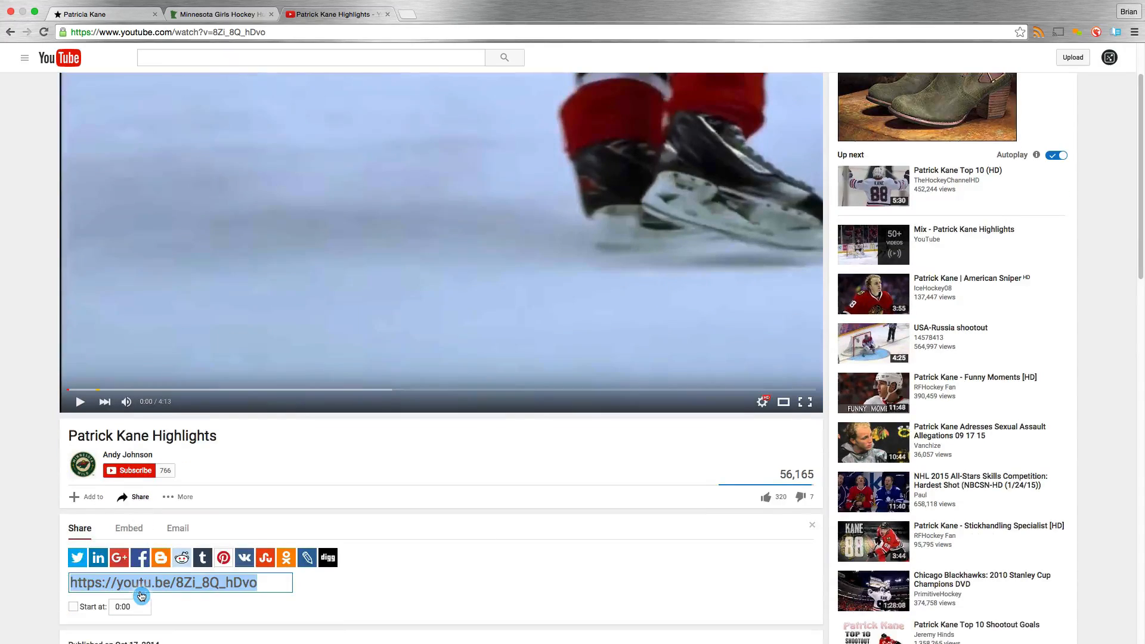
{"action": "right_click", "coordinate": [217, 585]}
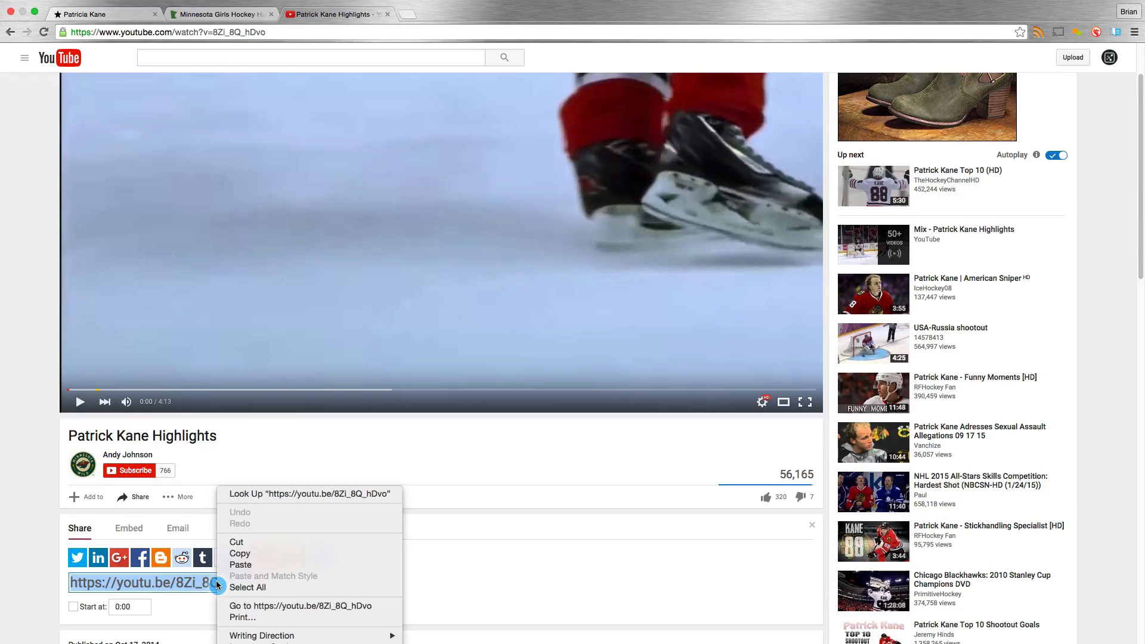
{"action": "left_click", "coordinate": [248, 554]}
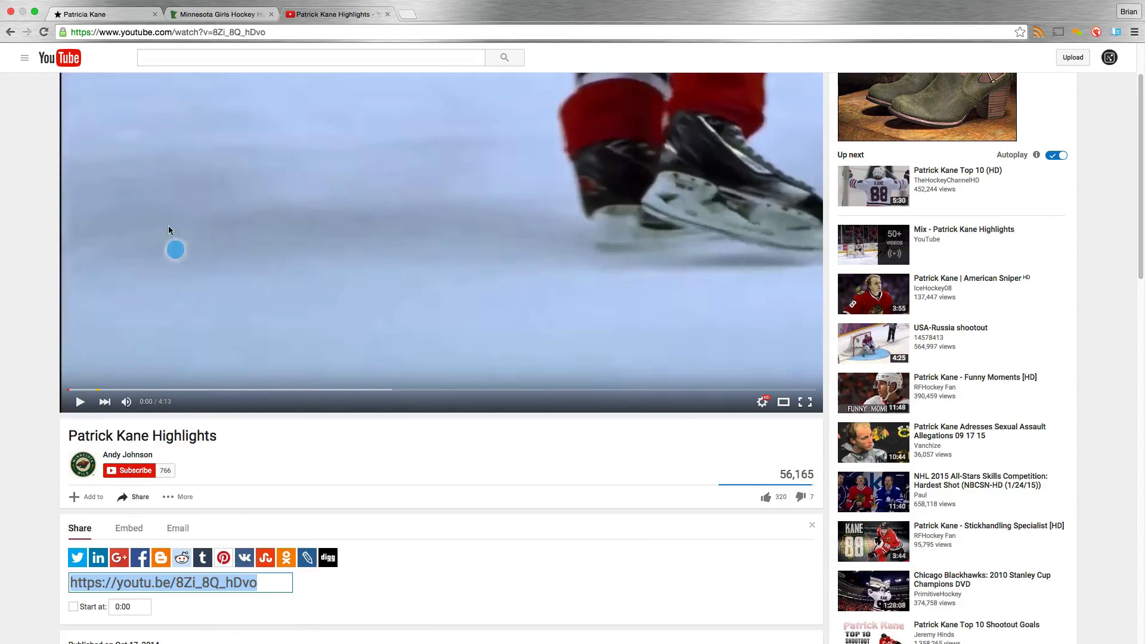
{"action": "left_click", "coordinate": [98, 14]}
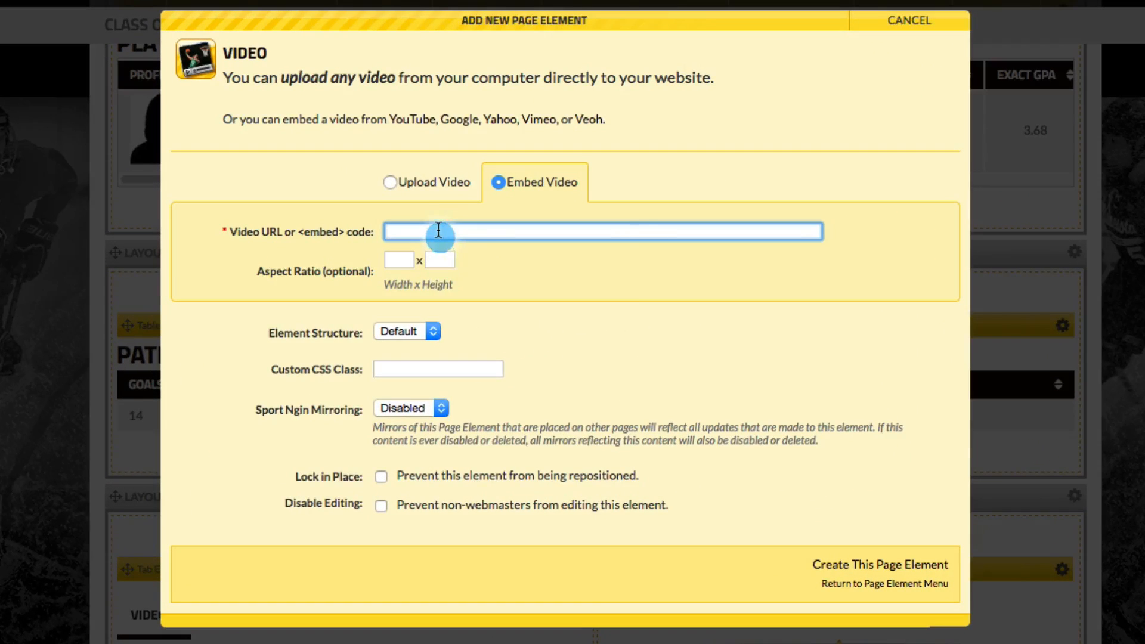
{"action": "right_click", "coordinate": [438, 230]}
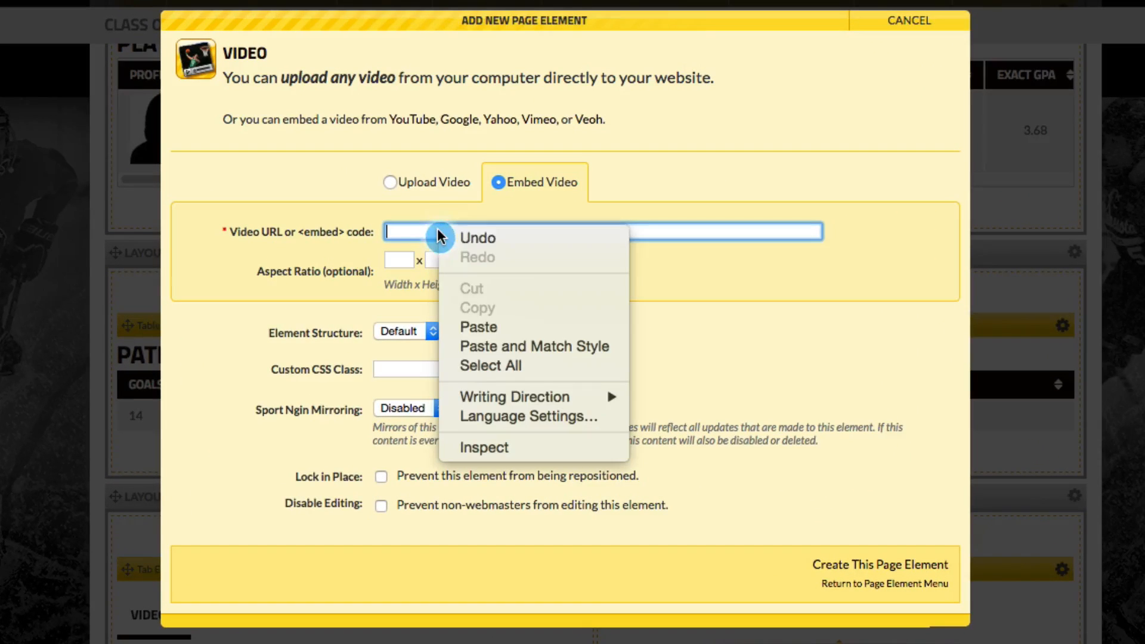
{"action": "left_click", "coordinate": [476, 326]}
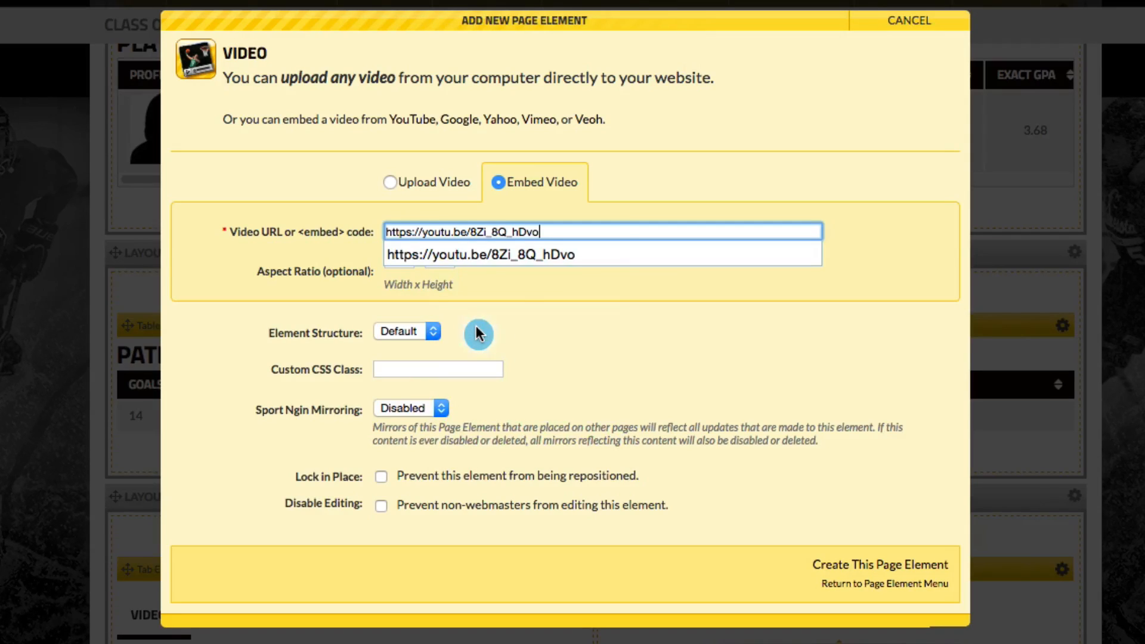
{"action": "left_click", "coordinate": [514, 316]}
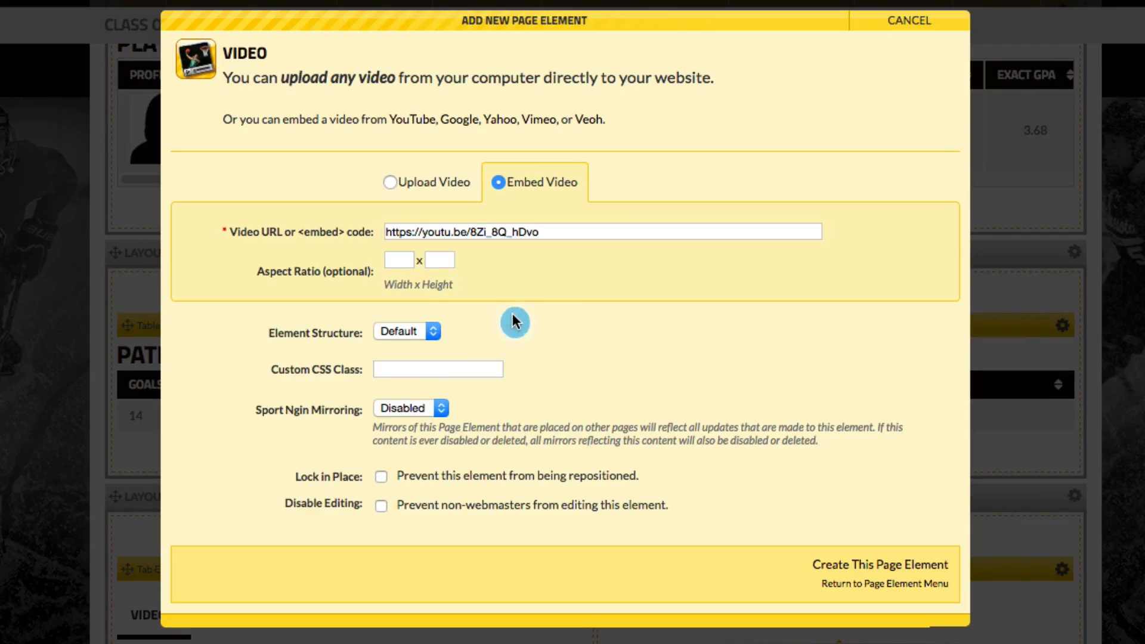
Step: Set the video's aspect ratio to 700 x 394 and create the page element
{"action": "left_click", "coordinate": [413, 262]}
{"action": "type", "text": "700"}
{"action": "key", "text": "Tab"}
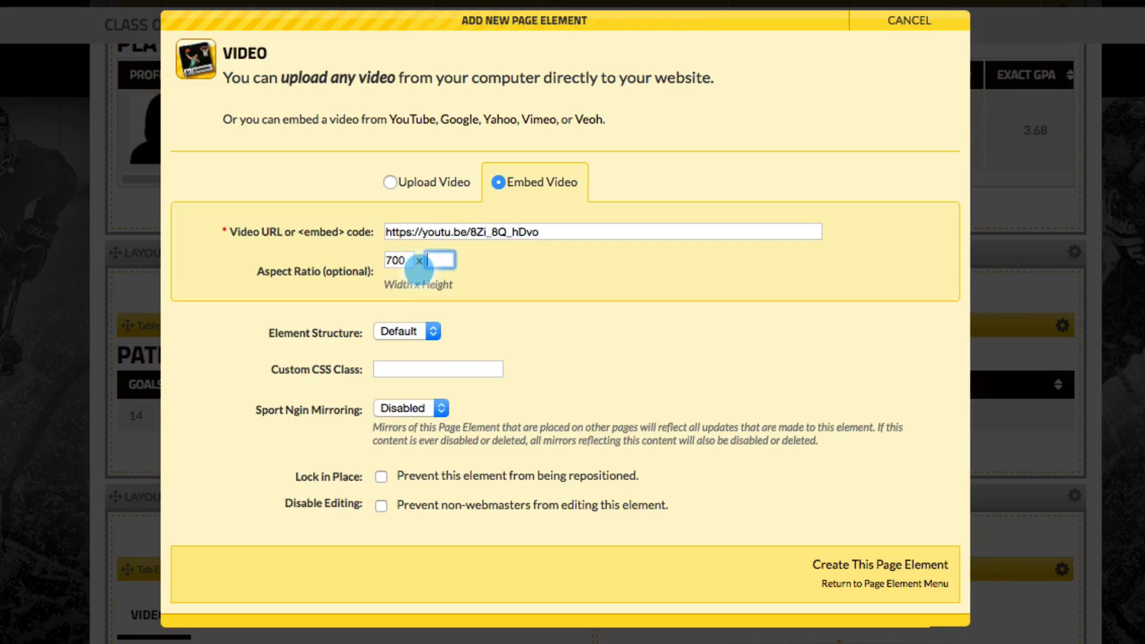
{"action": "type", "text": "394"}
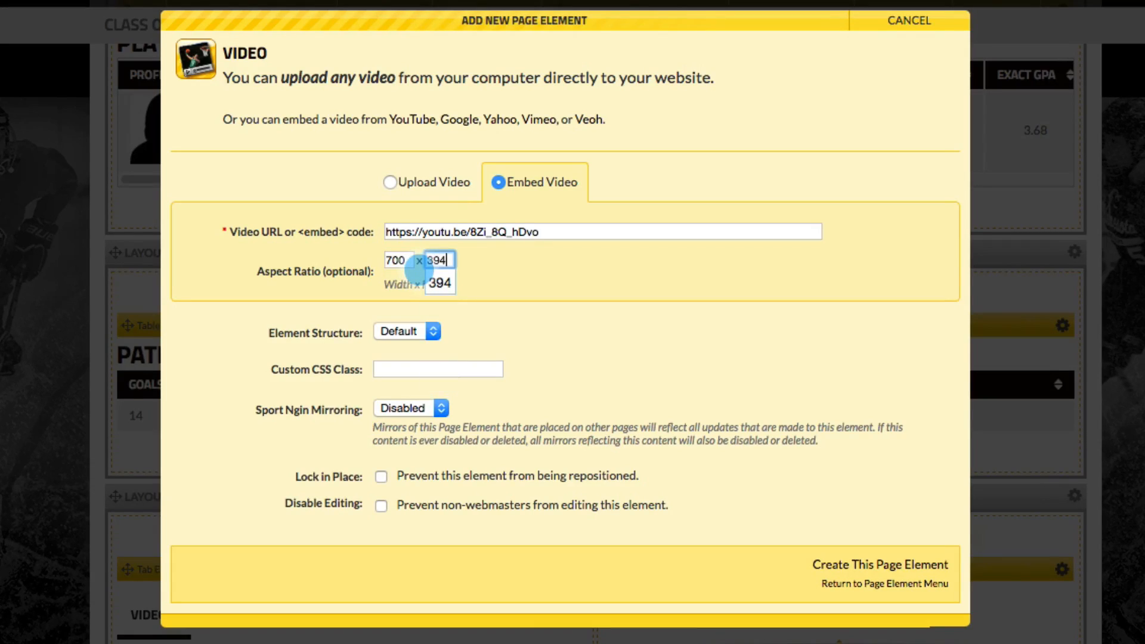
{"action": "left_click", "coordinate": [595, 332]}
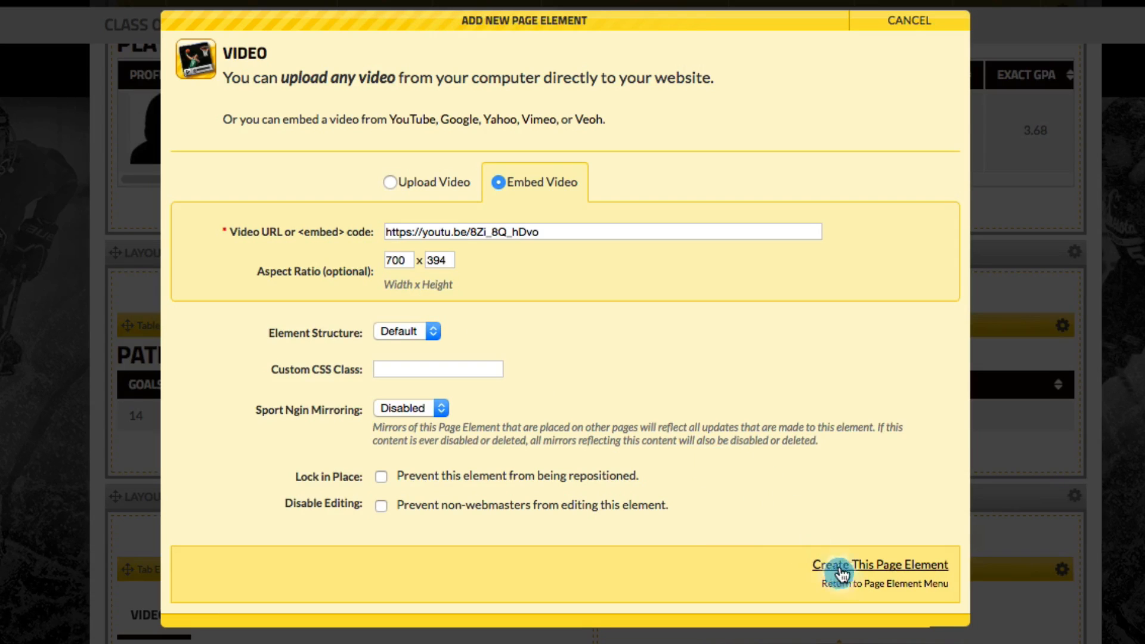
{"action": "left_click", "coordinate": [863, 573]}
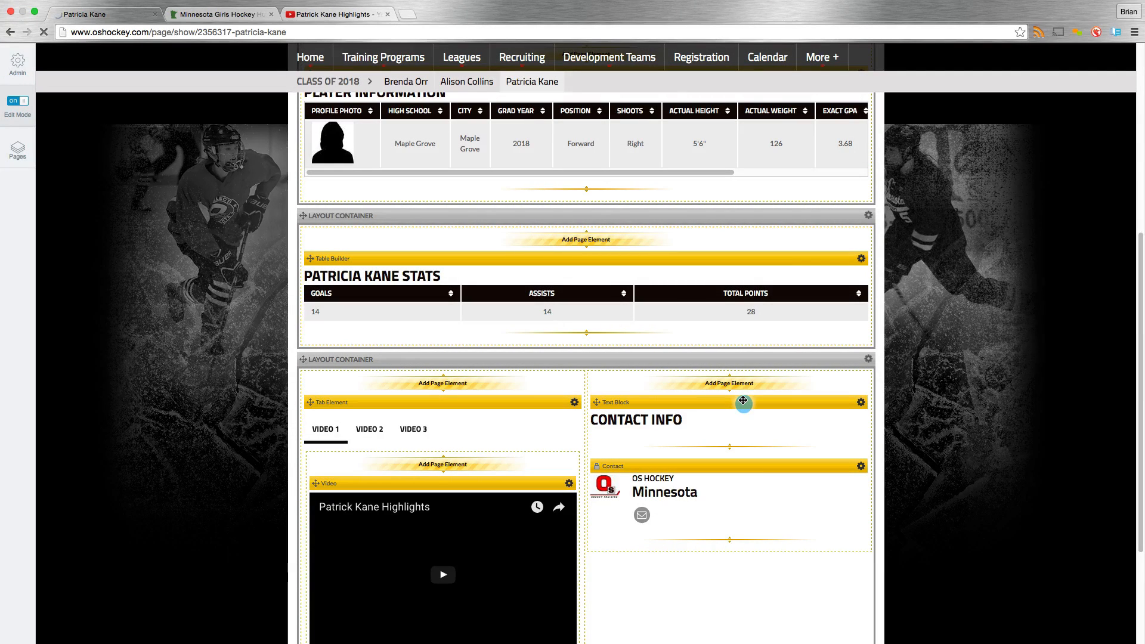
Step: Test the playback of the embedded highlight video under the Video 1 tab and pause it
{"action": "scroll", "coordinate": [743, 401], "scroll_direction": "down", "scroll_amount": 5}
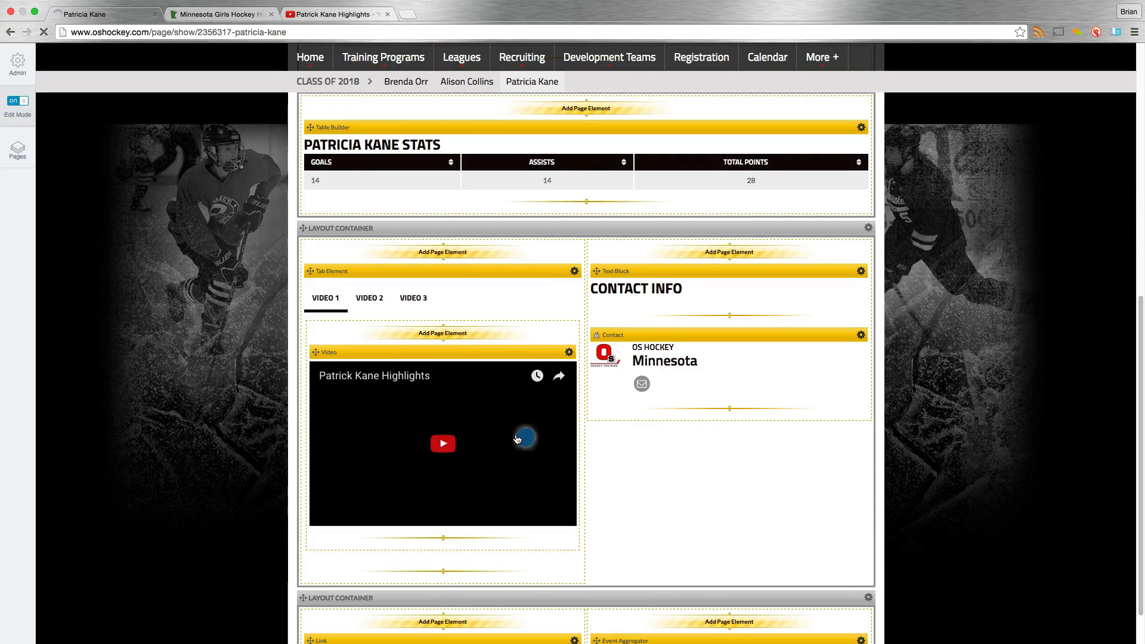
{"action": "left_click", "coordinate": [446, 446]}
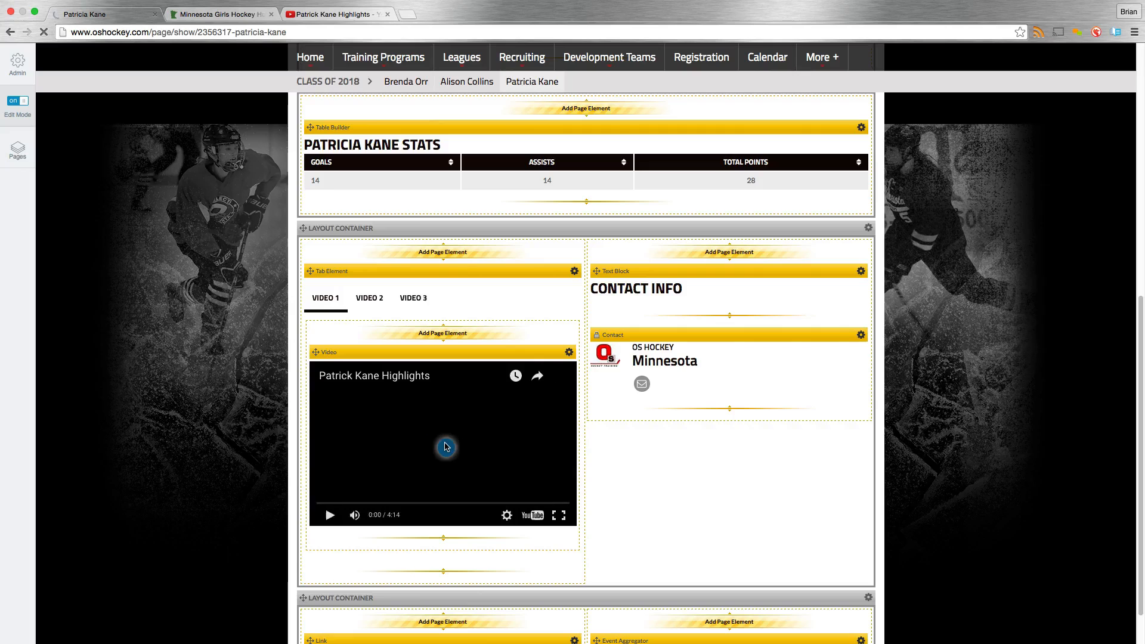
{"action": "left_click", "coordinate": [331, 516]}
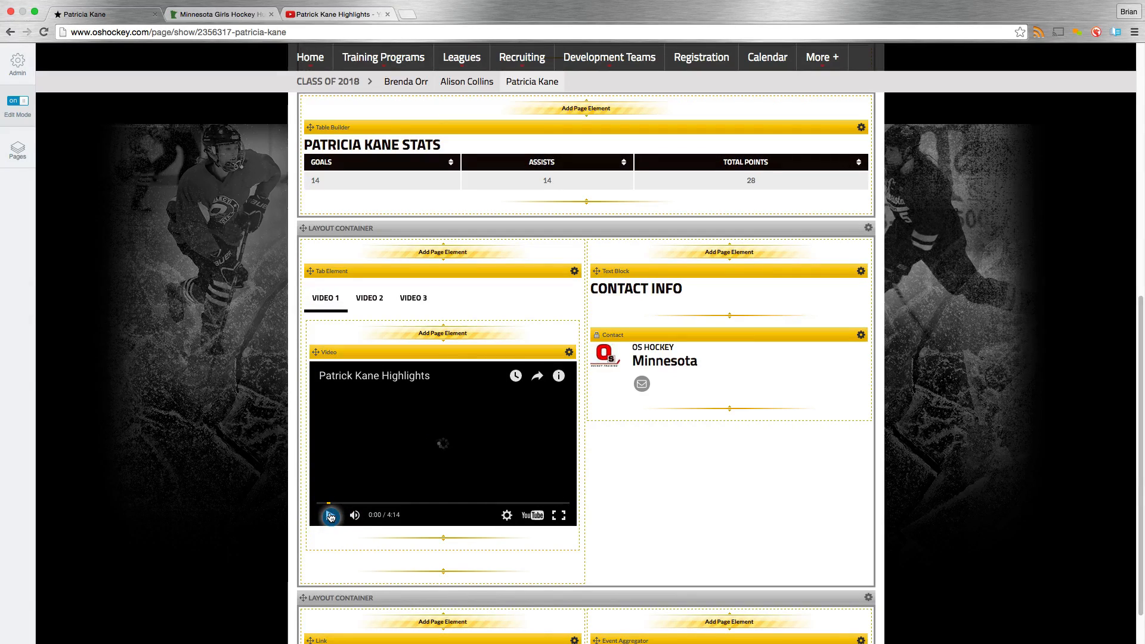
Step: Open the Hockey Hub Profile link element for editing and clear its existing URL
{"action": "scroll", "coordinate": [331, 516], "scroll_direction": "down", "scroll_amount": 4}
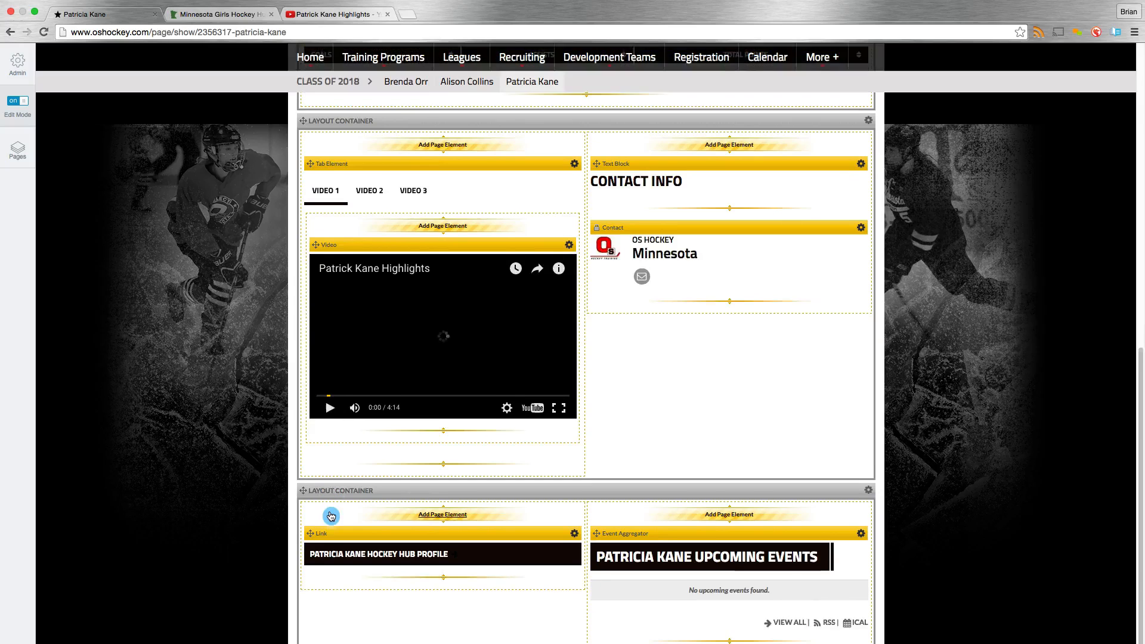
{"action": "scroll", "coordinate": [332, 516], "scroll_direction": "down", "scroll_amount": 2}
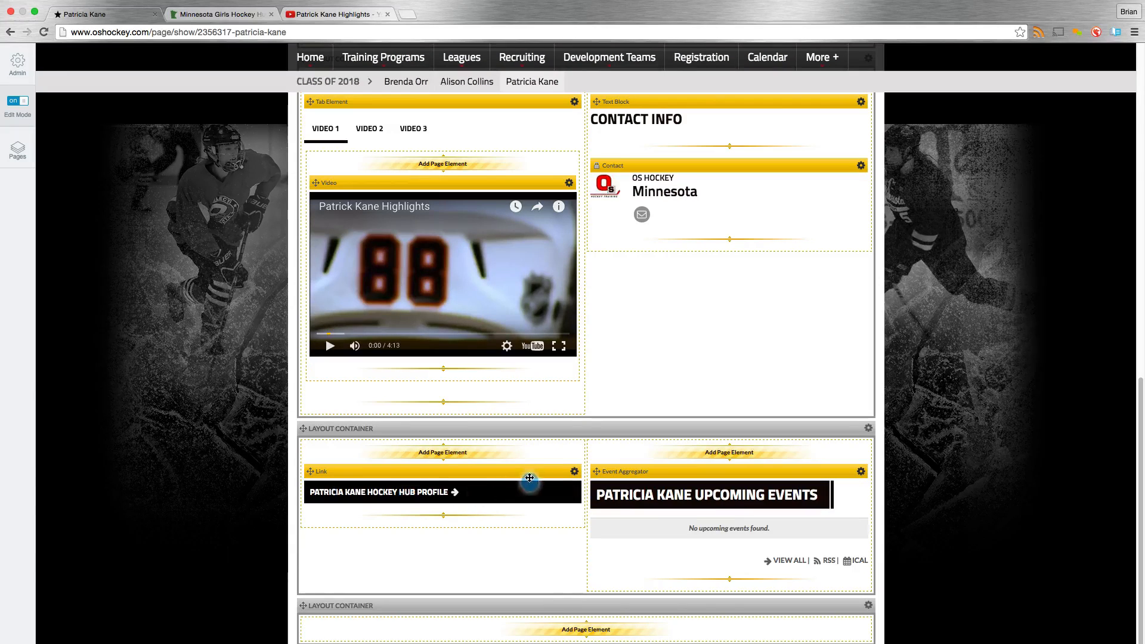
{"action": "left_click", "coordinate": [575, 474]}
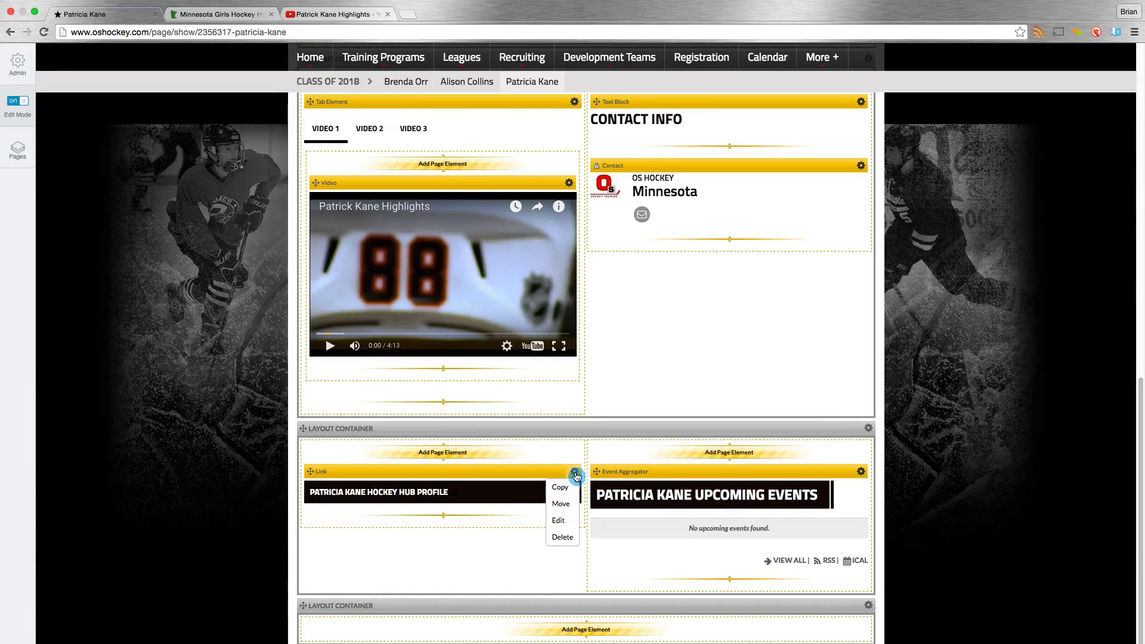
{"action": "left_click", "coordinate": [562, 522]}
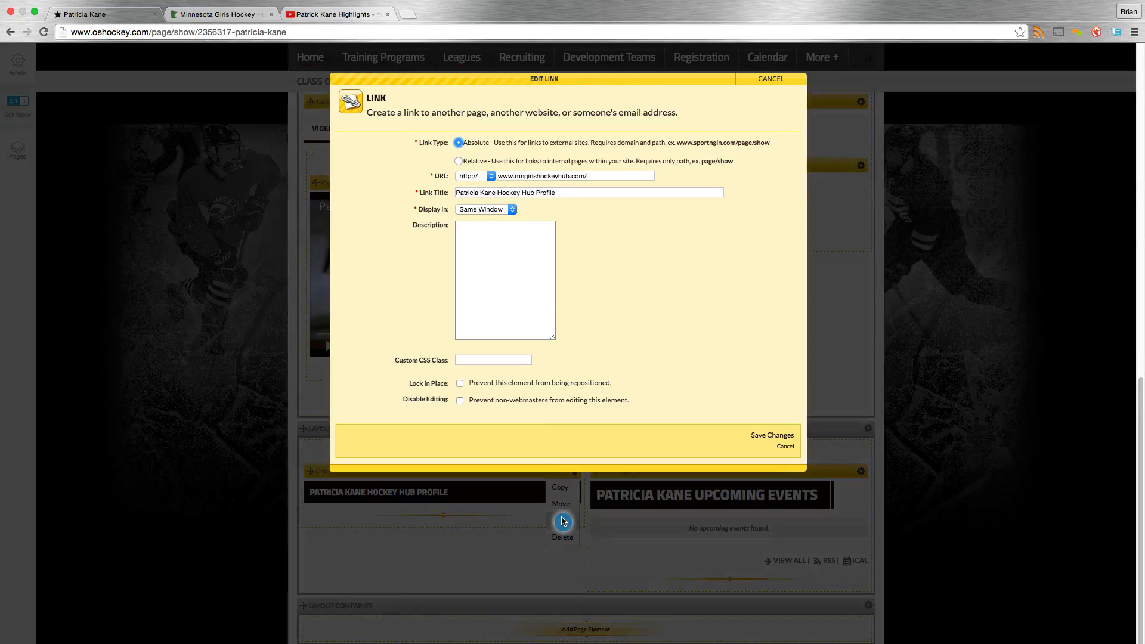
{"action": "left_click", "coordinate": [594, 175]}
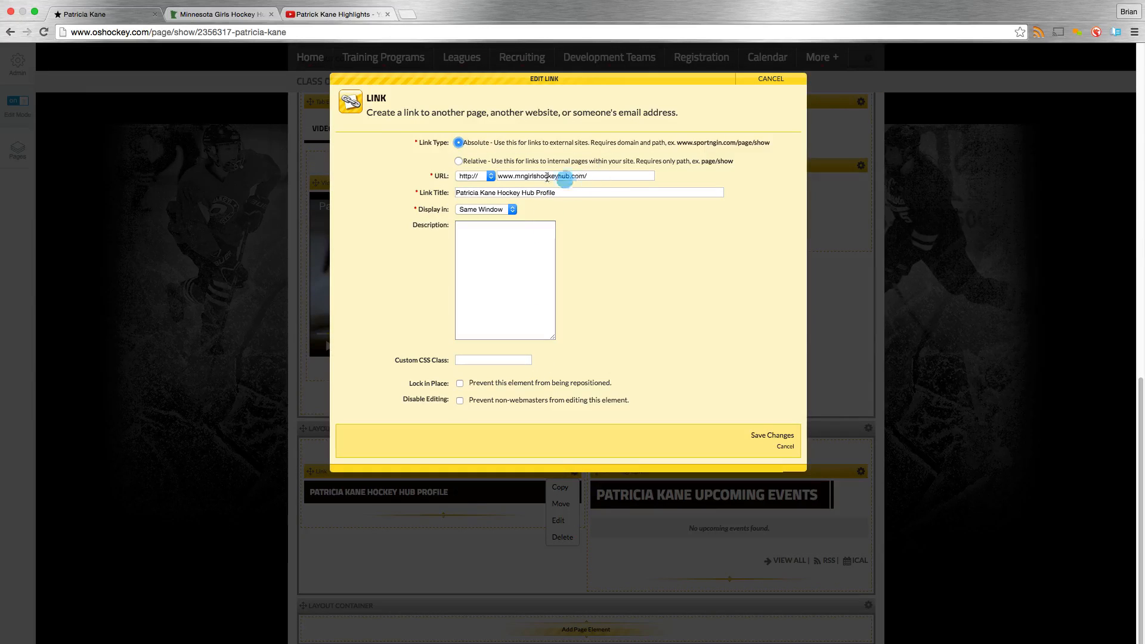
{"action": "left_click", "coordinate": [506, 179]}
{"action": "left_click", "coordinate": [587, 177]}
{"action": "left_click_drag", "start_coordinate": [589, 176], "coordinate": [497, 176]}
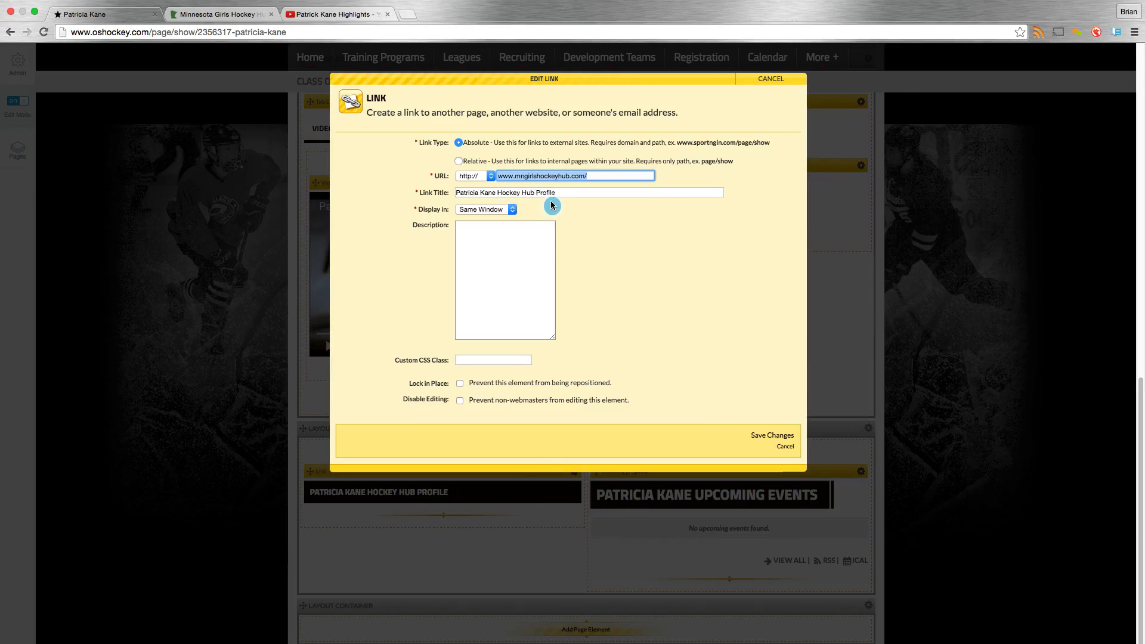
{"action": "key", "text": "BackSpace"}
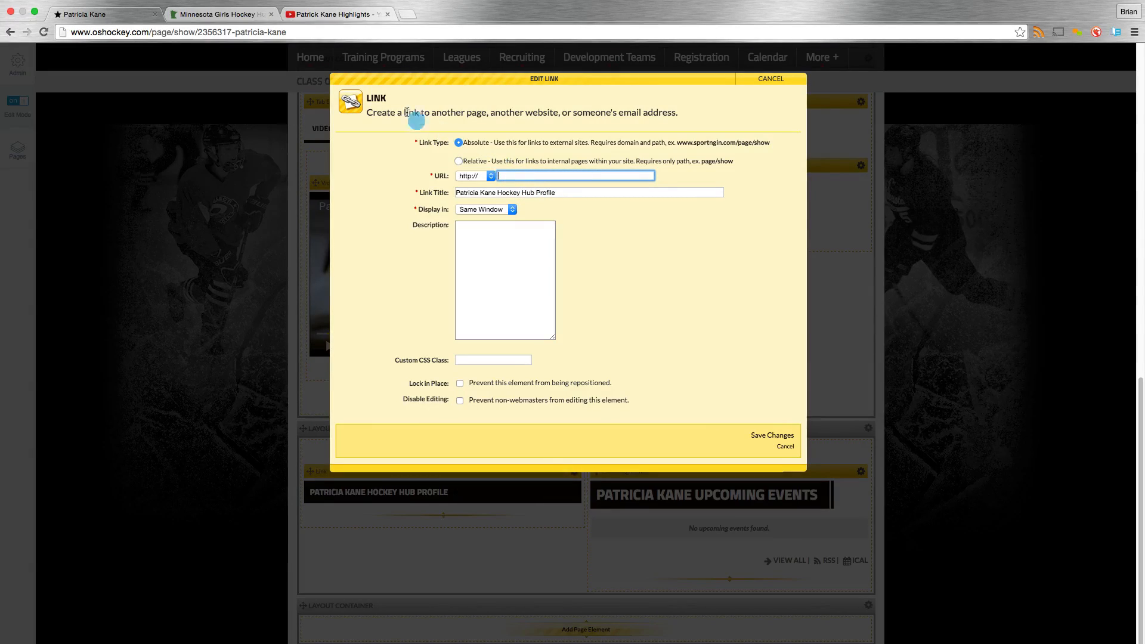
Step: Switch to the Minnesota Girls' Hockey Hub site, search for the school "warr" and open the Warroad Ice Hockey team page
{"action": "left_click", "coordinate": [218, 17]}
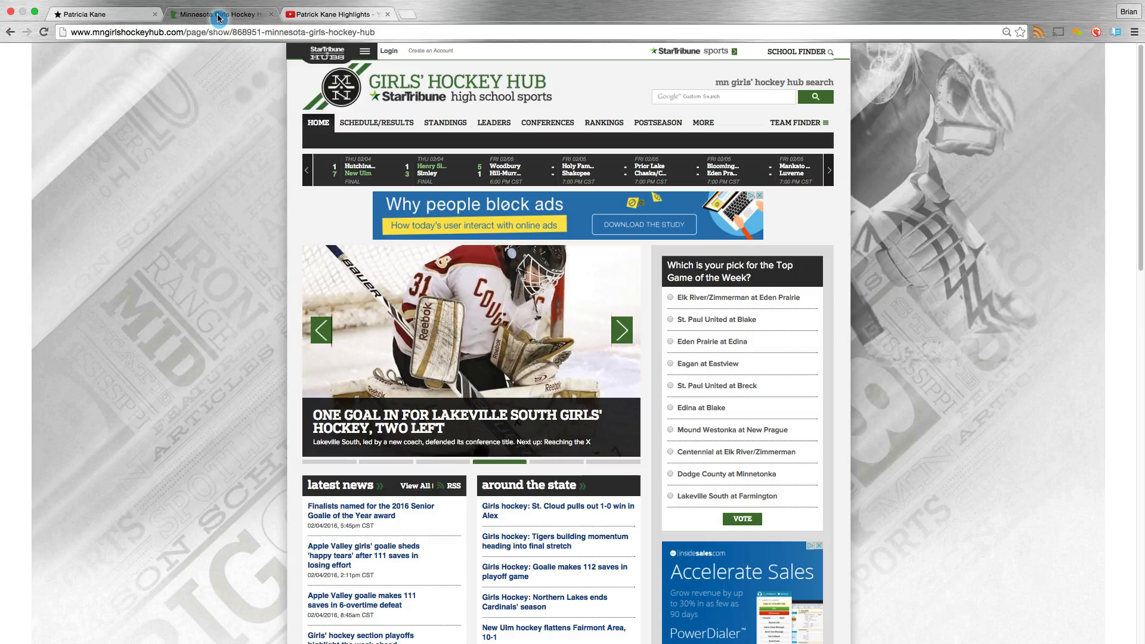
{"action": "left_click", "coordinate": [782, 52]}
{"action": "left_click", "coordinate": [738, 86]}
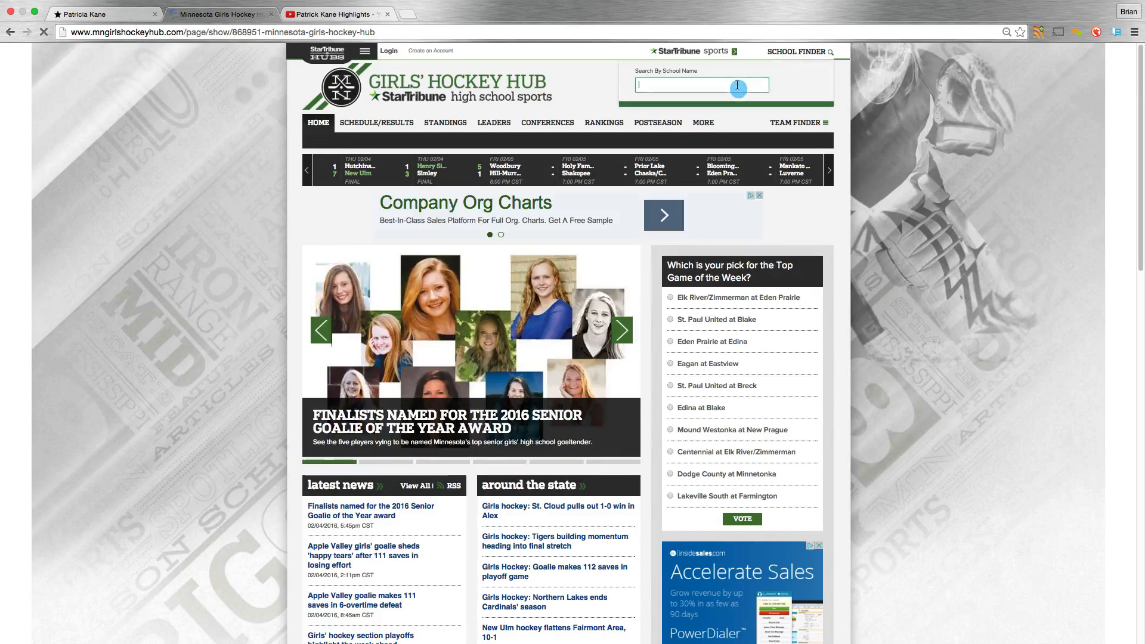
{"action": "type", "text": "warr"}
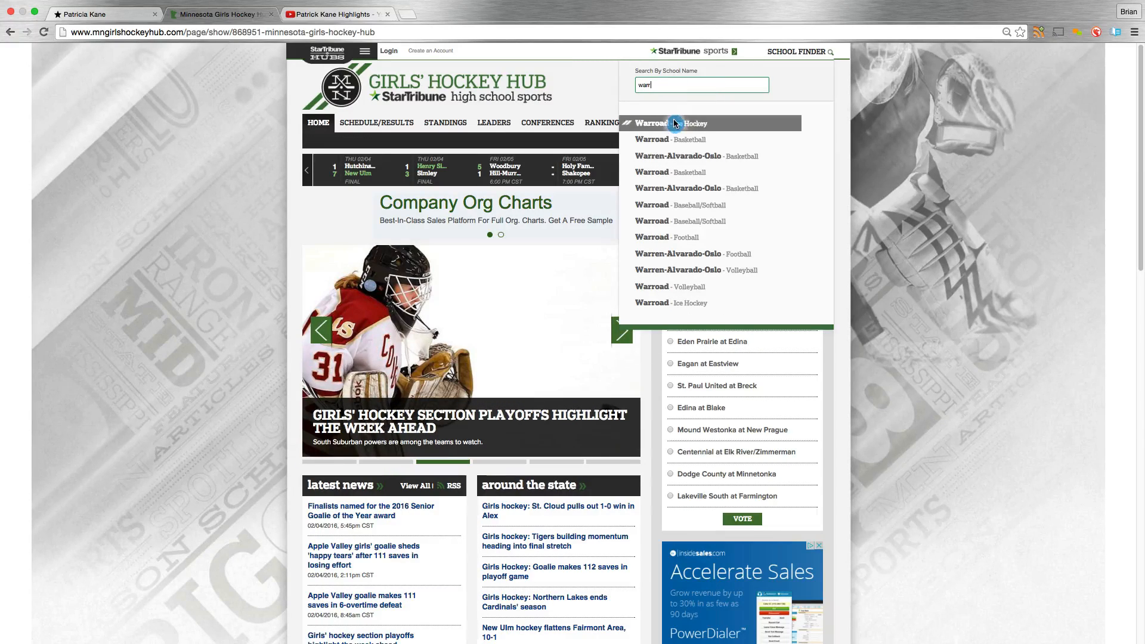
{"action": "left_click", "coordinate": [684, 303]}
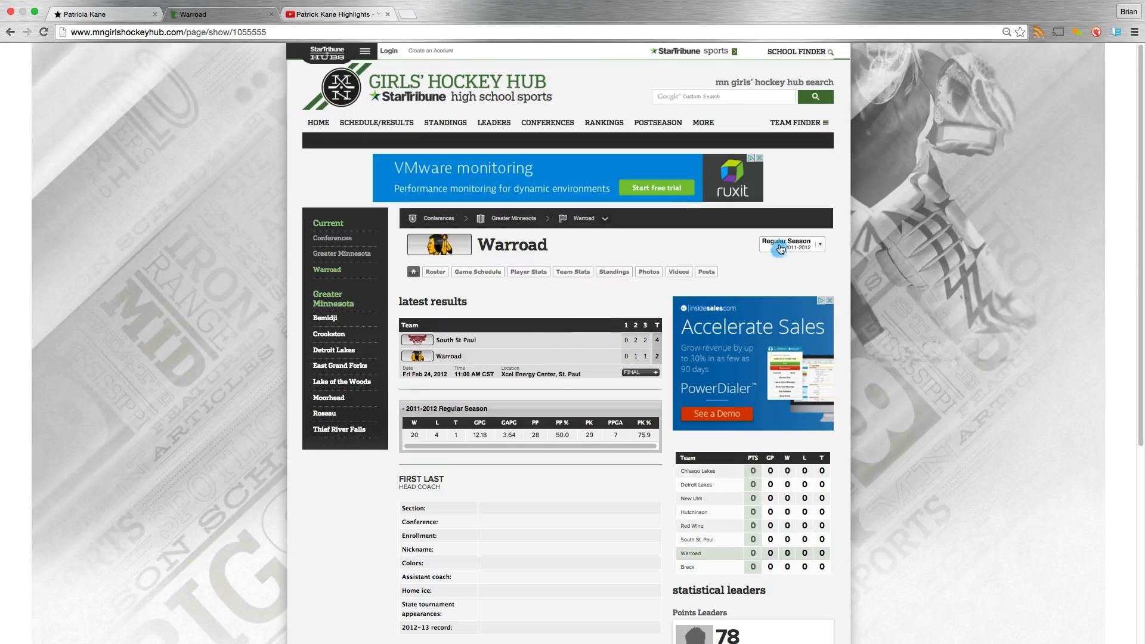
Step: Switch the Warroad team page to the 2015-2016 Regular Season
{"action": "left_click", "coordinate": [820, 251]}
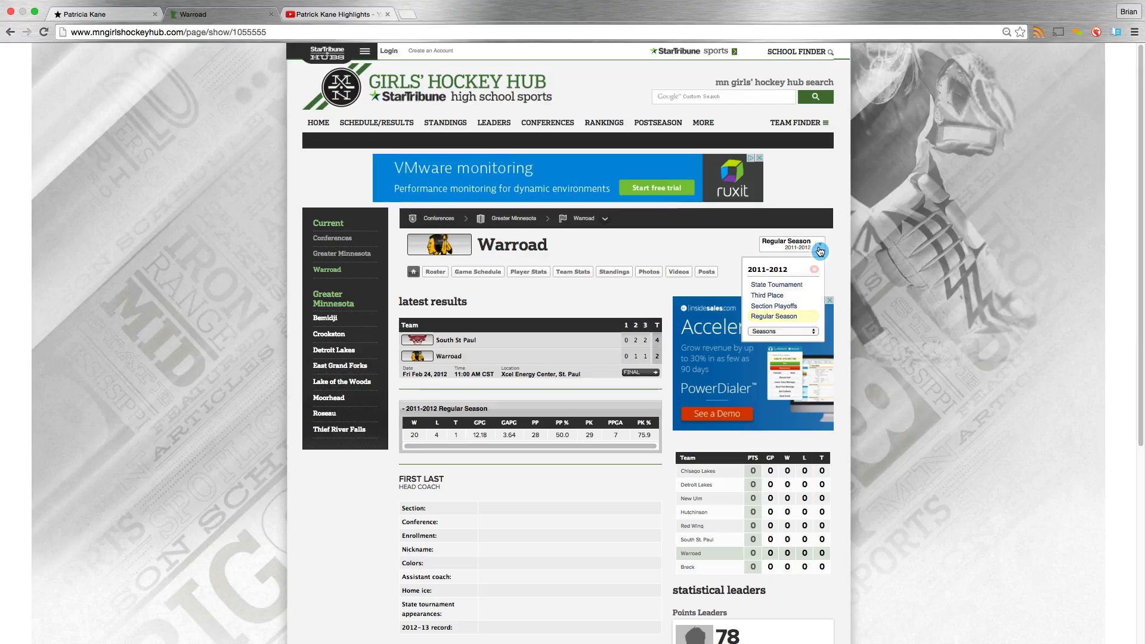
{"action": "left_click", "coordinate": [773, 333]}
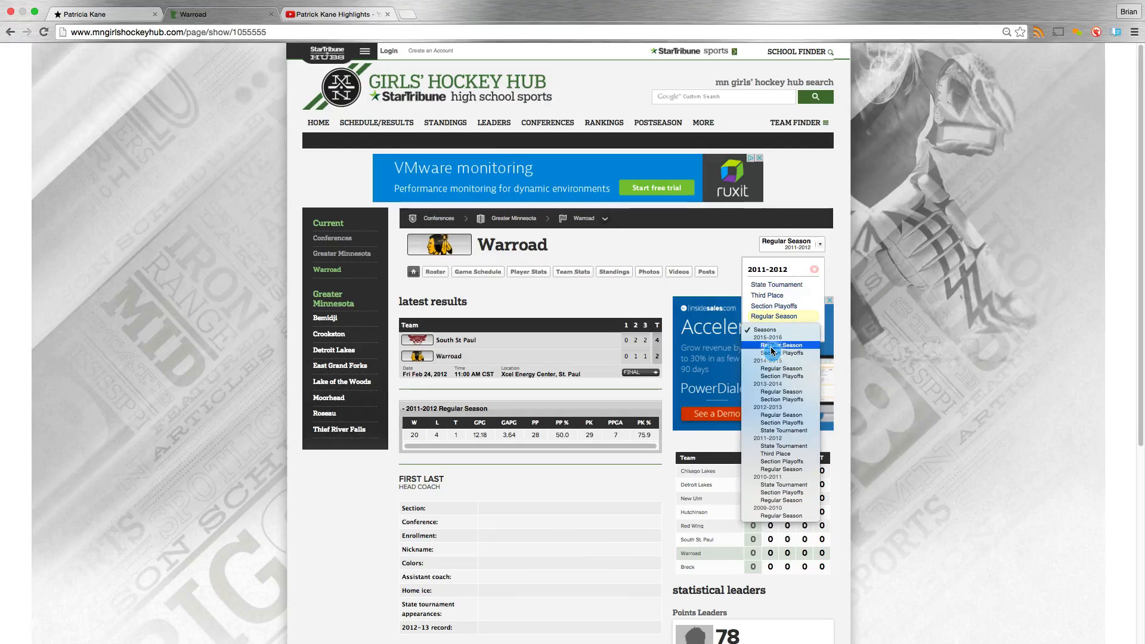
{"action": "left_click", "coordinate": [772, 347]}
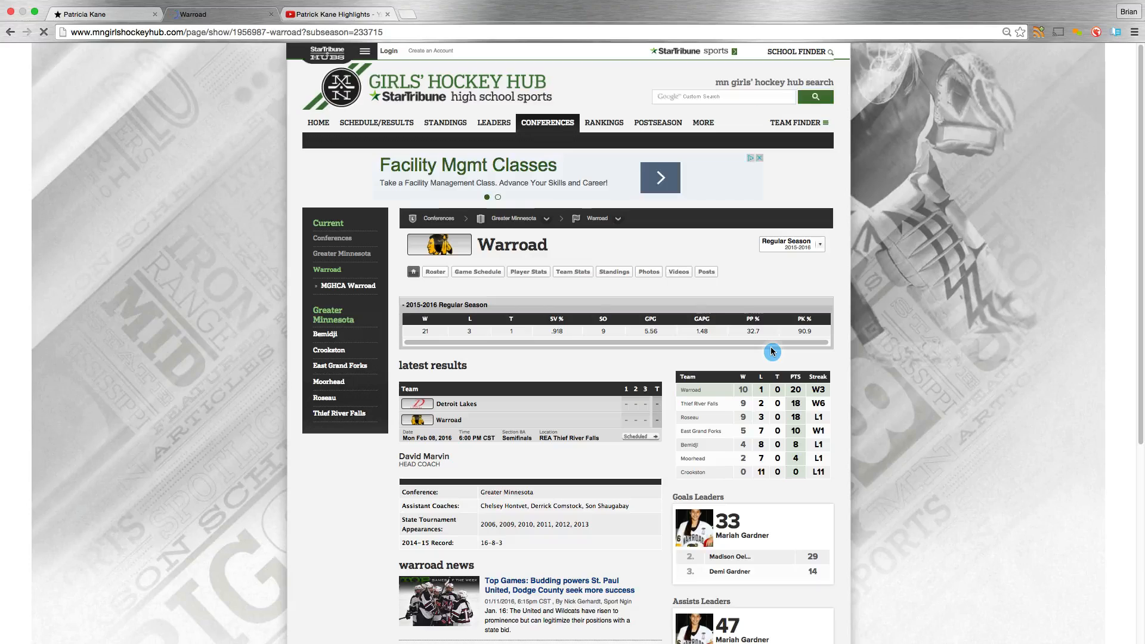
Step: Open player number 15's profile from the Warroad roster and copy the web address of that page
{"action": "left_click", "coordinate": [436, 272]}
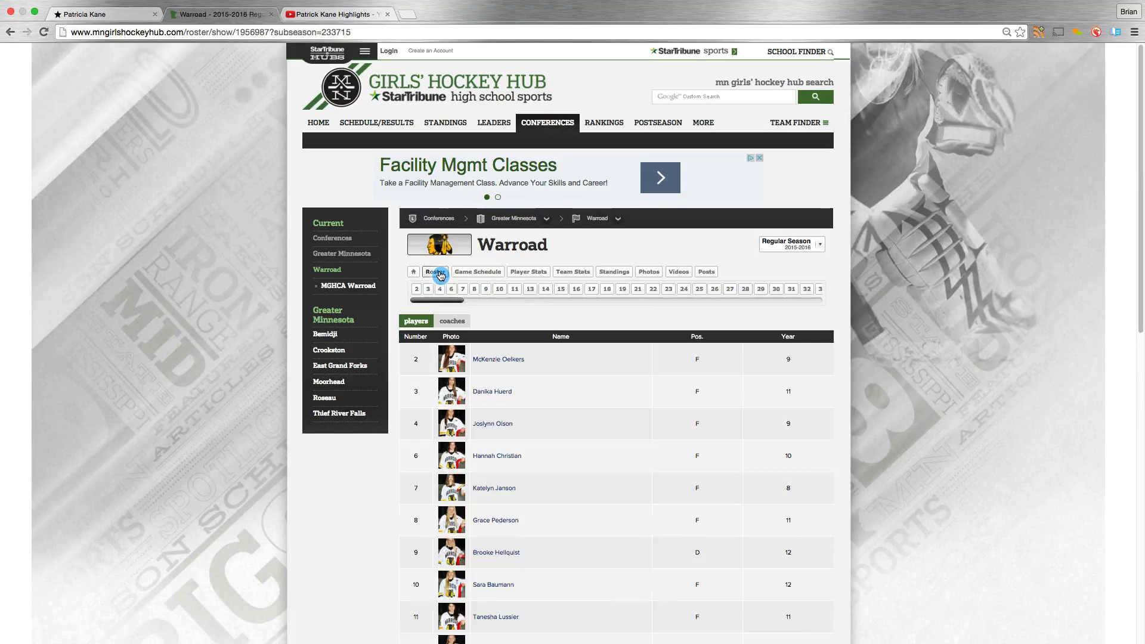
{"action": "scroll", "coordinate": [476, 442], "scroll_direction": "down", "scroll_amount": 5}
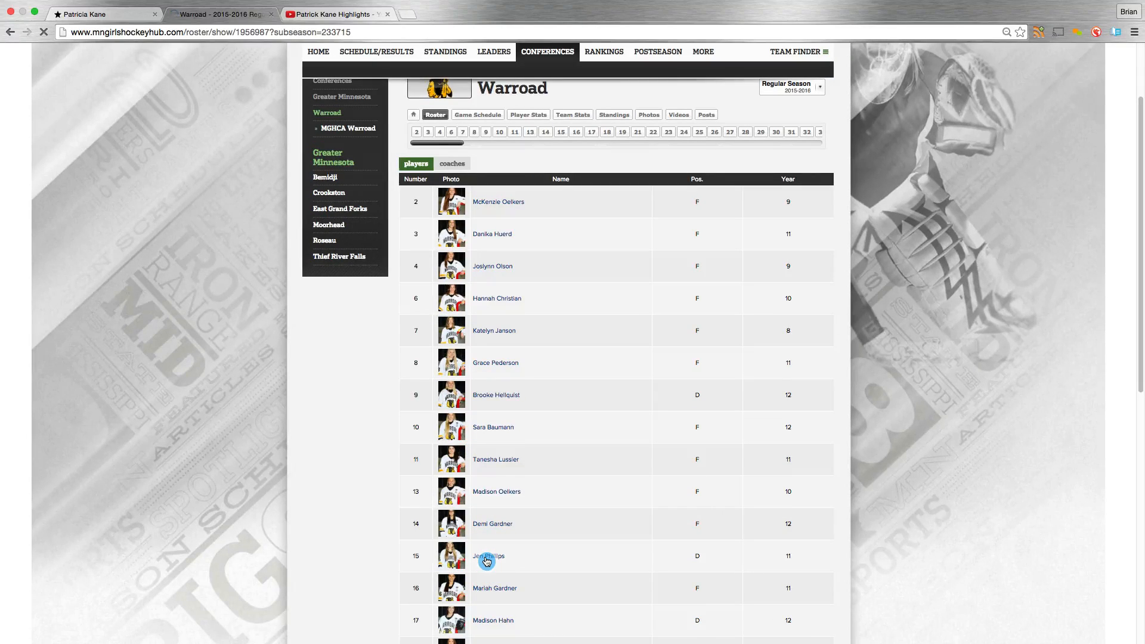
{"action": "left_click", "coordinate": [487, 558]}
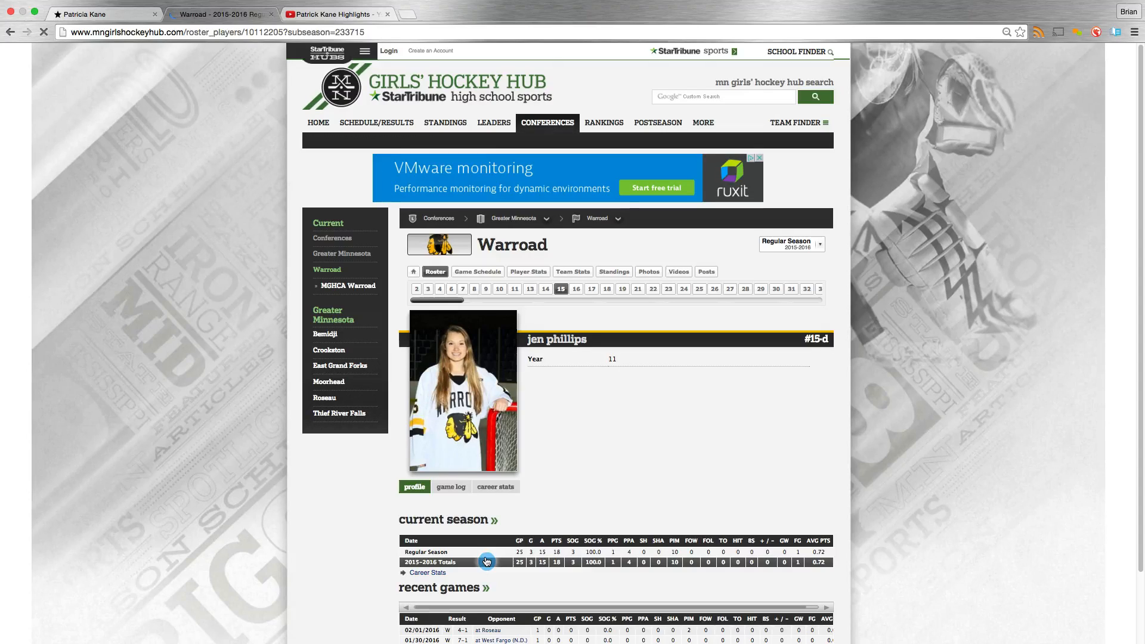
{"action": "left_click", "coordinate": [368, 32]}
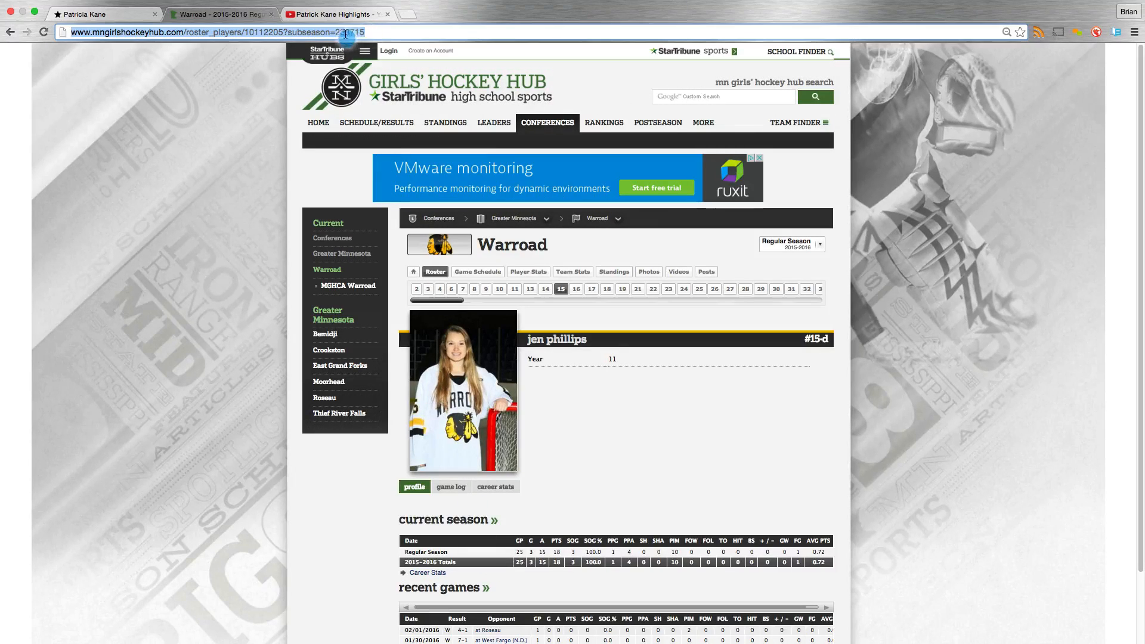
{"action": "right_click", "coordinate": [344, 33]}
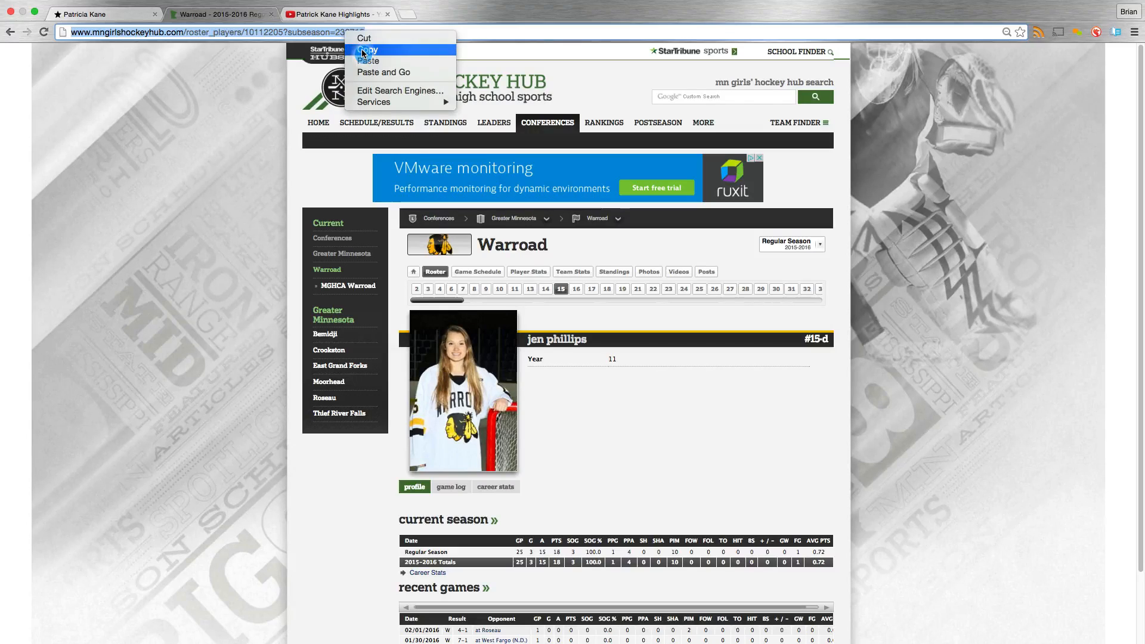
{"action": "left_click", "coordinate": [363, 52]}
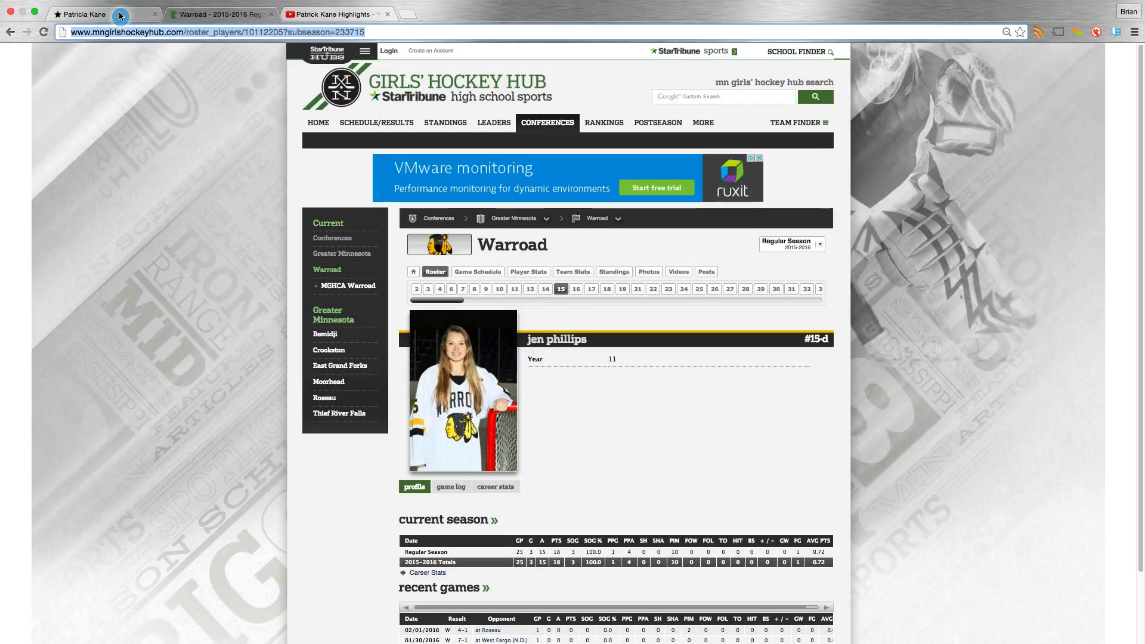
Step: Return to the player's page on the OS Hockey site and paste the copied profile address as the link's URL
{"action": "left_click", "coordinate": [121, 16]}
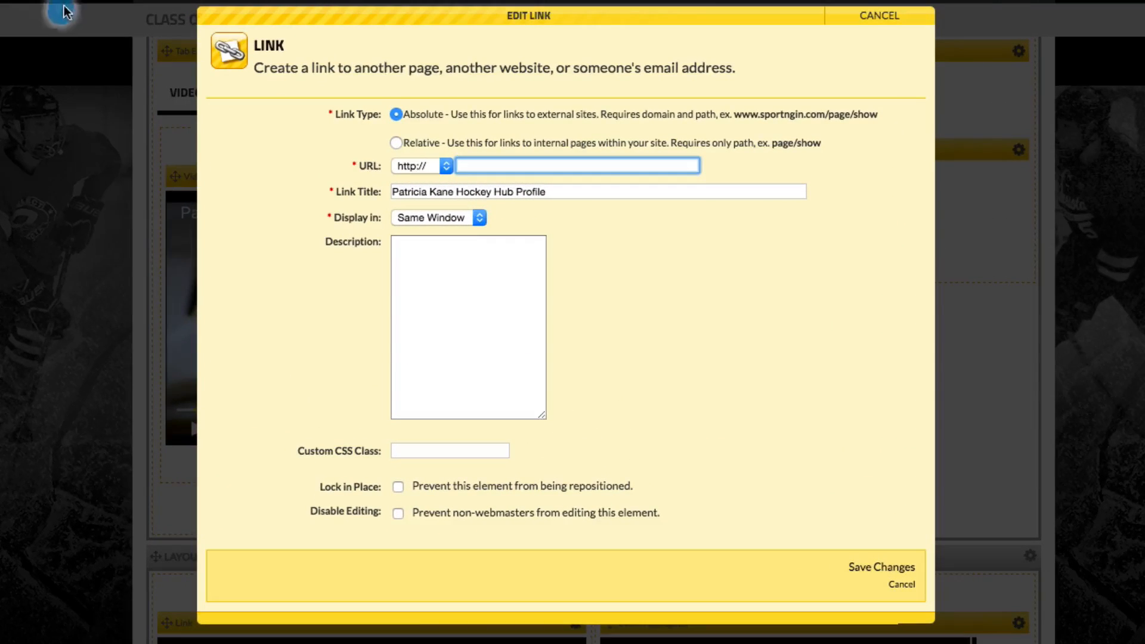
{"action": "right_click", "coordinate": [493, 161]}
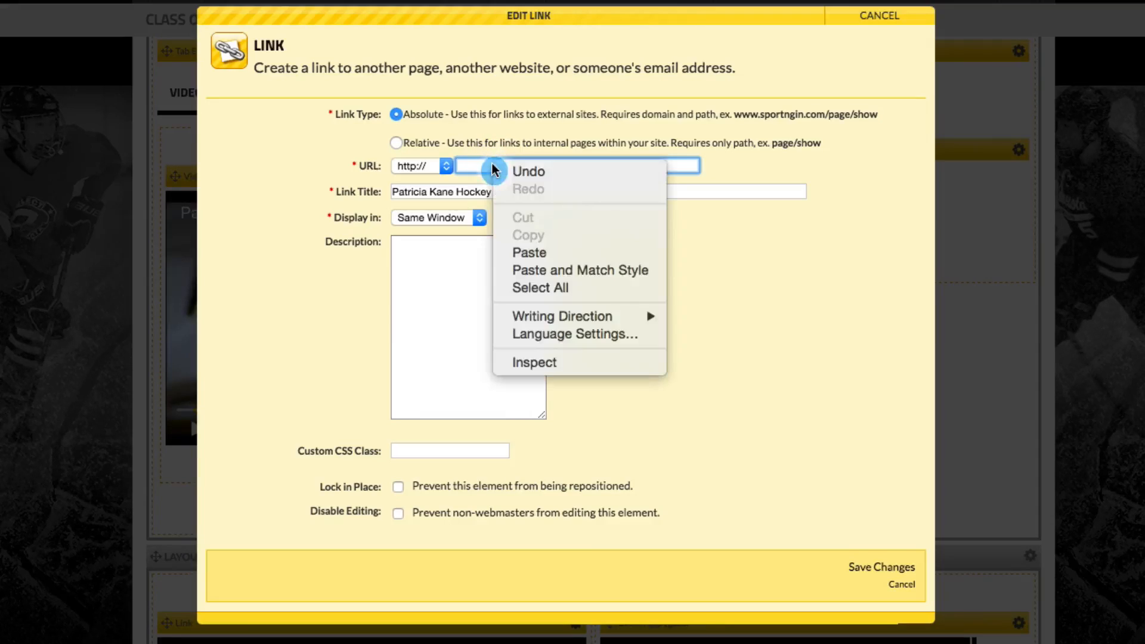
{"action": "left_click", "coordinate": [530, 248]}
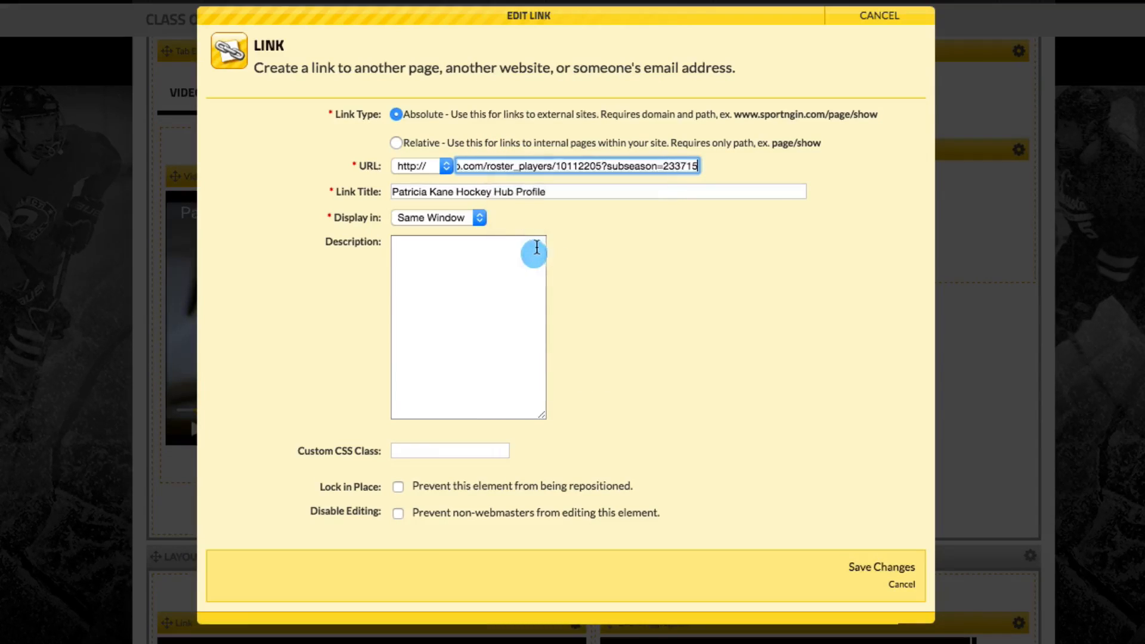
{"action": "left_click", "coordinate": [570, 237]}
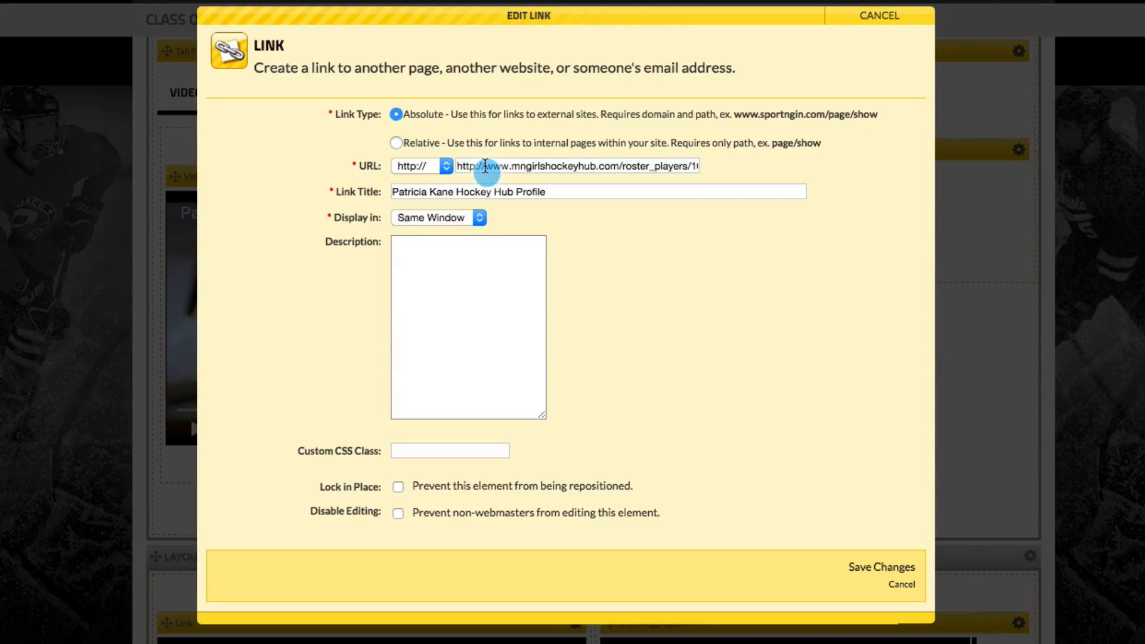
{"action": "left_click", "coordinate": [486, 166]}
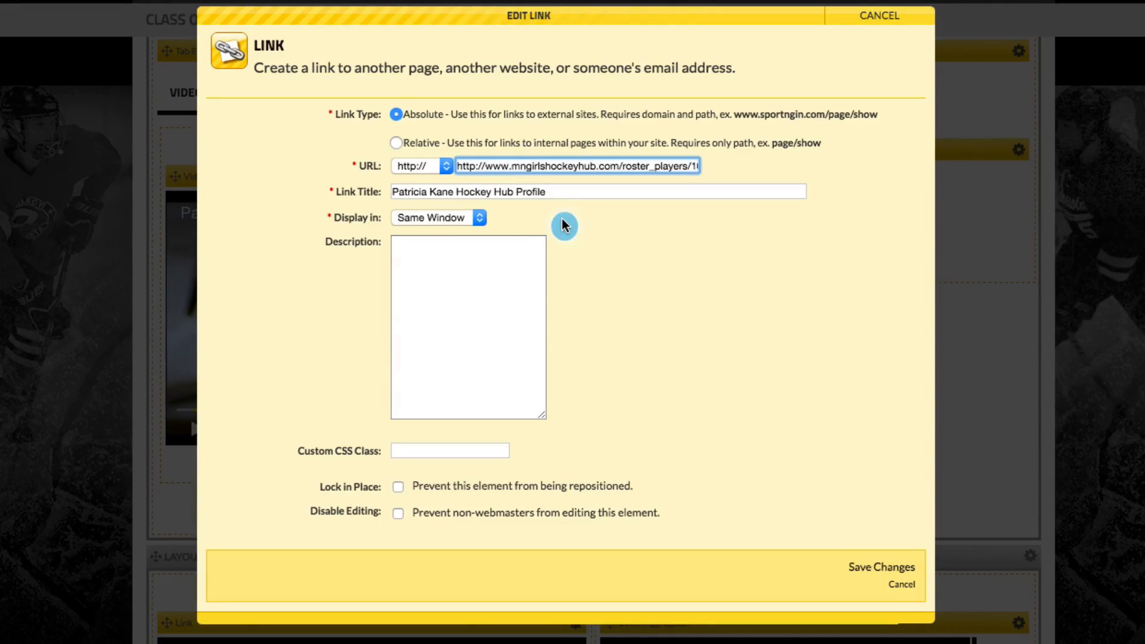
{"action": "key", "text": "BackSpace"}
{"action": "key", "text": "BackSpace"}
{"action": "key", "text": "BackSpace"}
{"action": "key", "text": "BackSpace"}
{"action": "key", "text": "BackSpace"}
{"action": "key", "text": "BackSpace"}
{"action": "key", "text": "BackSpace"}
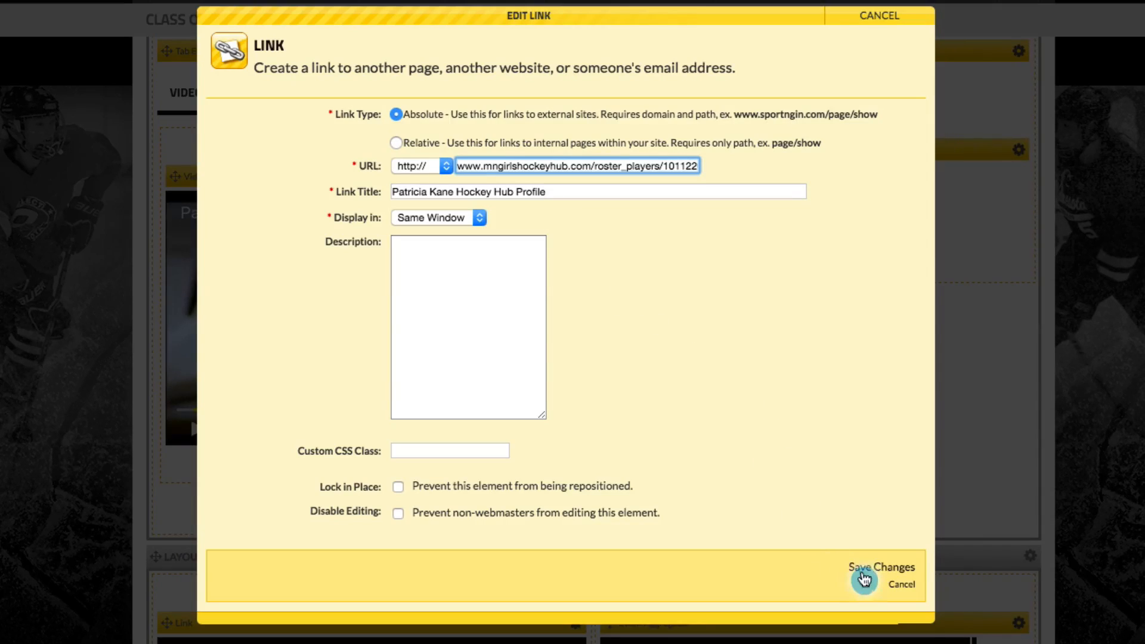
{"action": "left_click", "coordinate": [865, 570]}
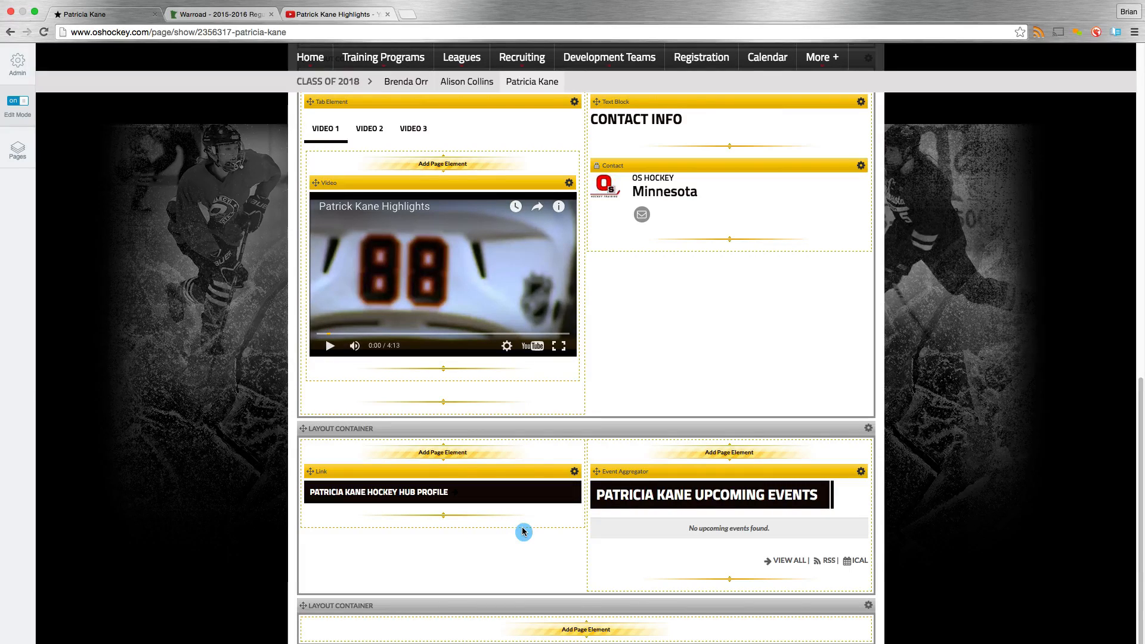
Step: Add a new calendar event to the player's upcoming events element and name it Prospects Camp
{"action": "scroll", "coordinate": [524, 531], "scroll_direction": "down", "scroll_amount": 1}
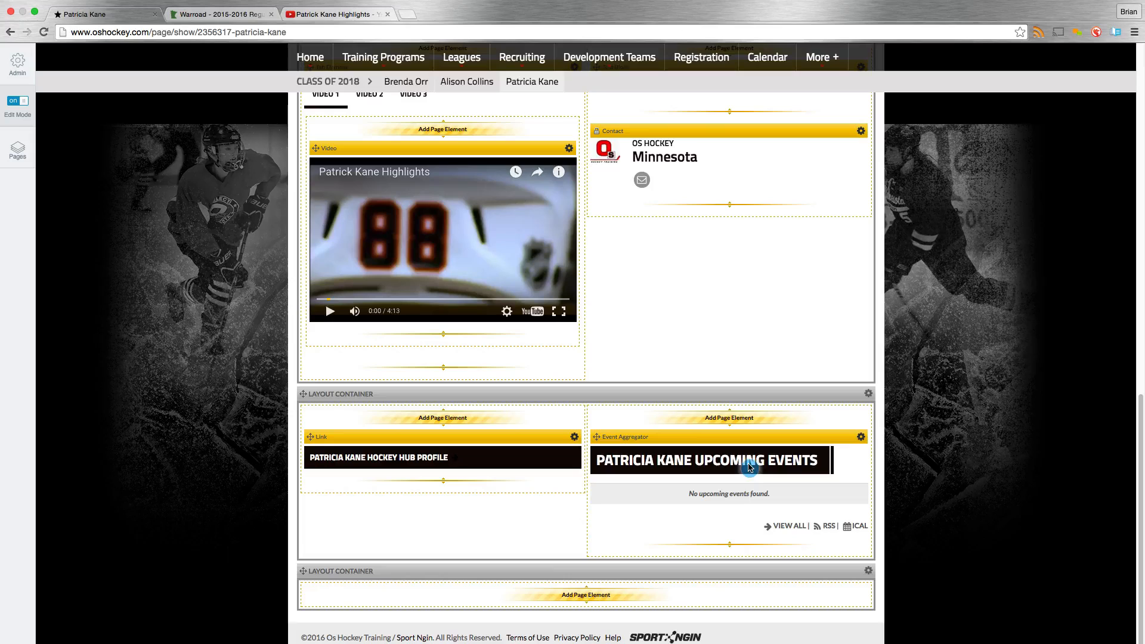
{"action": "left_click", "coordinate": [862, 439]}
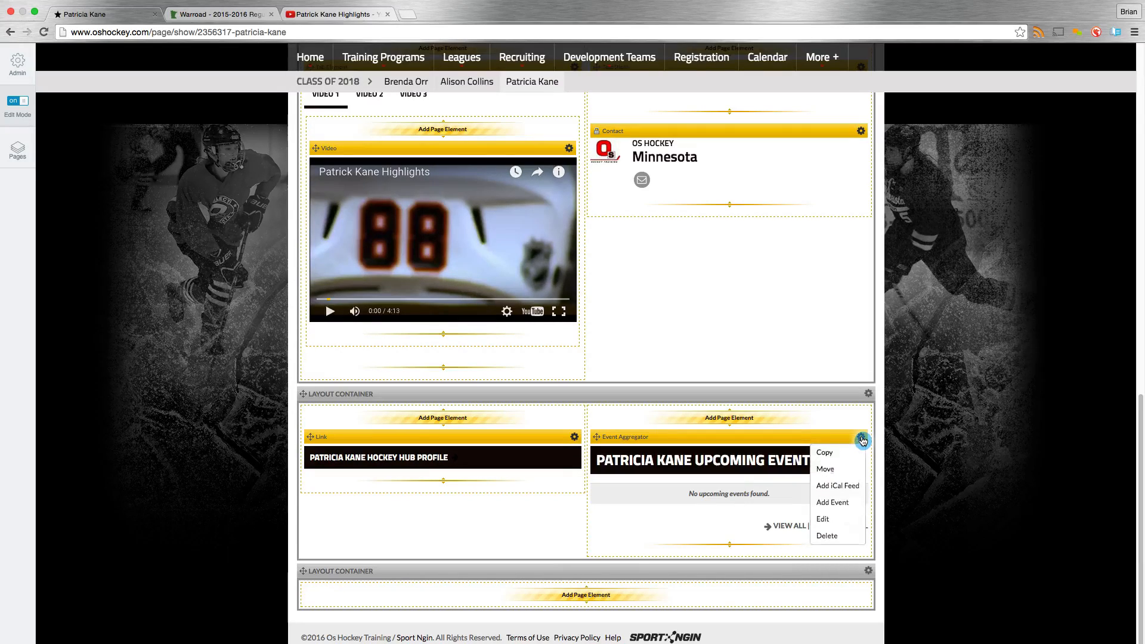
{"action": "left_click", "coordinate": [835, 504]}
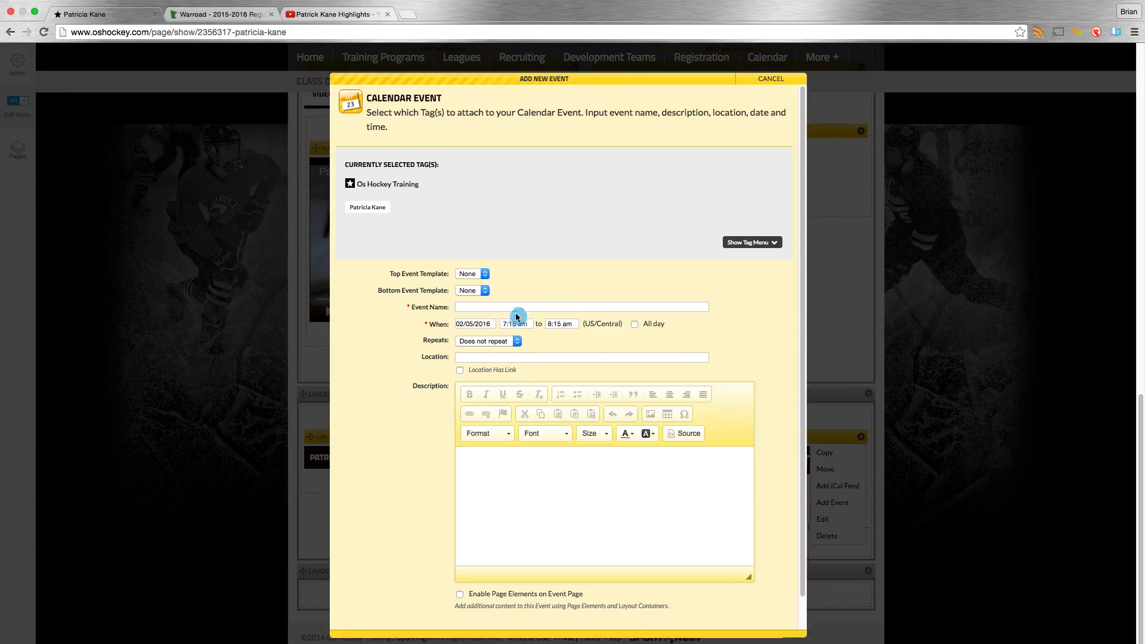
{"action": "left_click", "coordinate": [512, 307]}
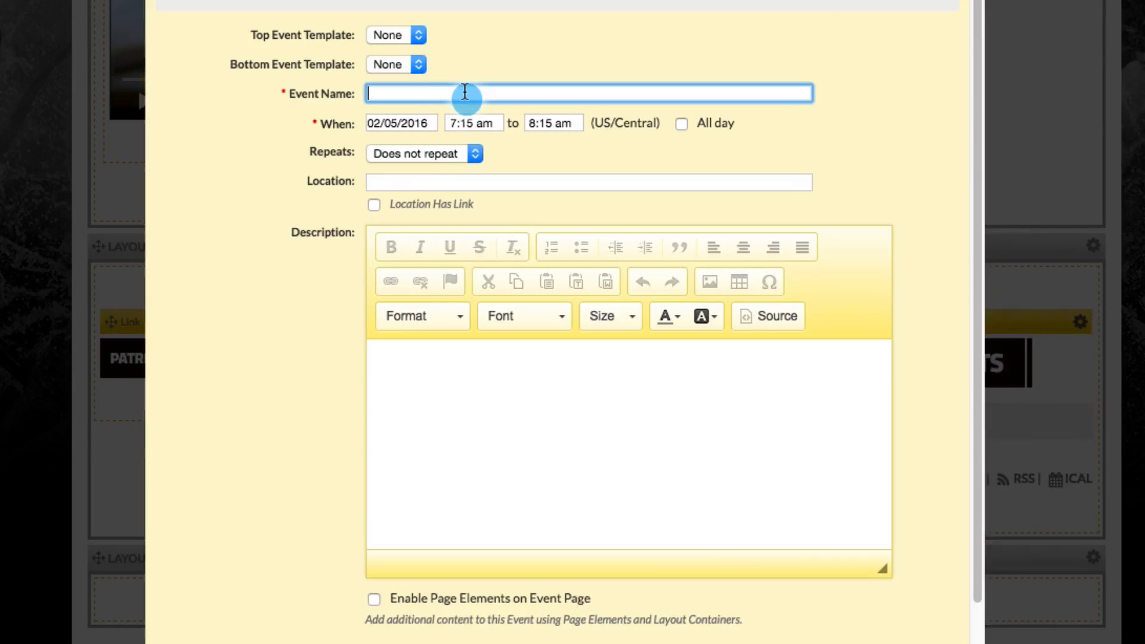
{"action": "type", "text": "Pros"}
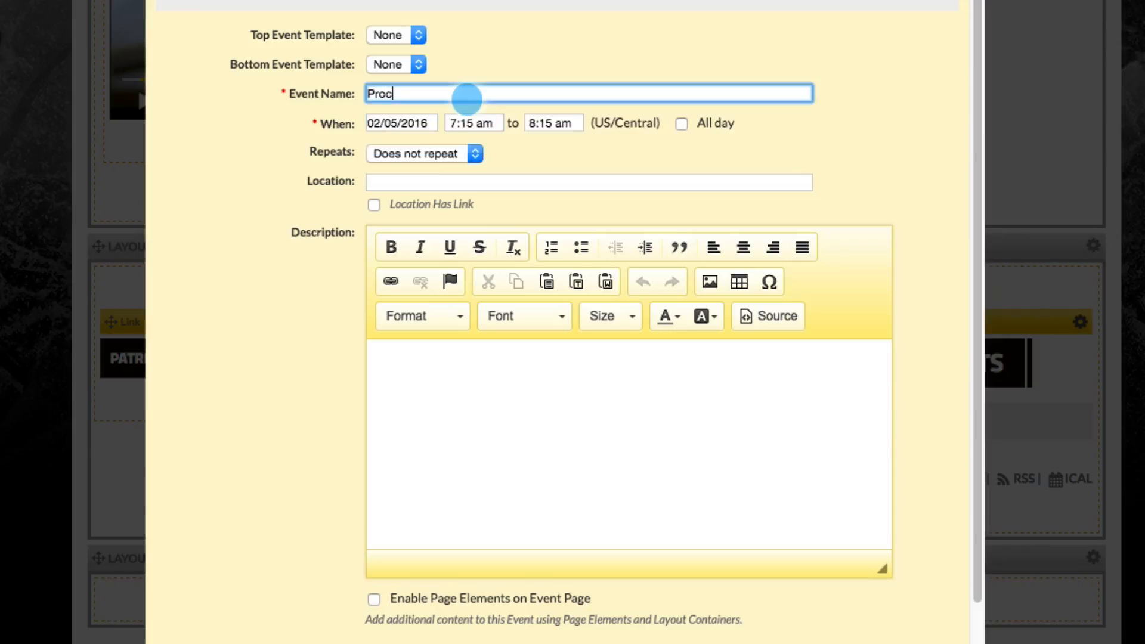
{"action": "type", "text": "o"}
{"action": "key", "text": "BackSpace"}
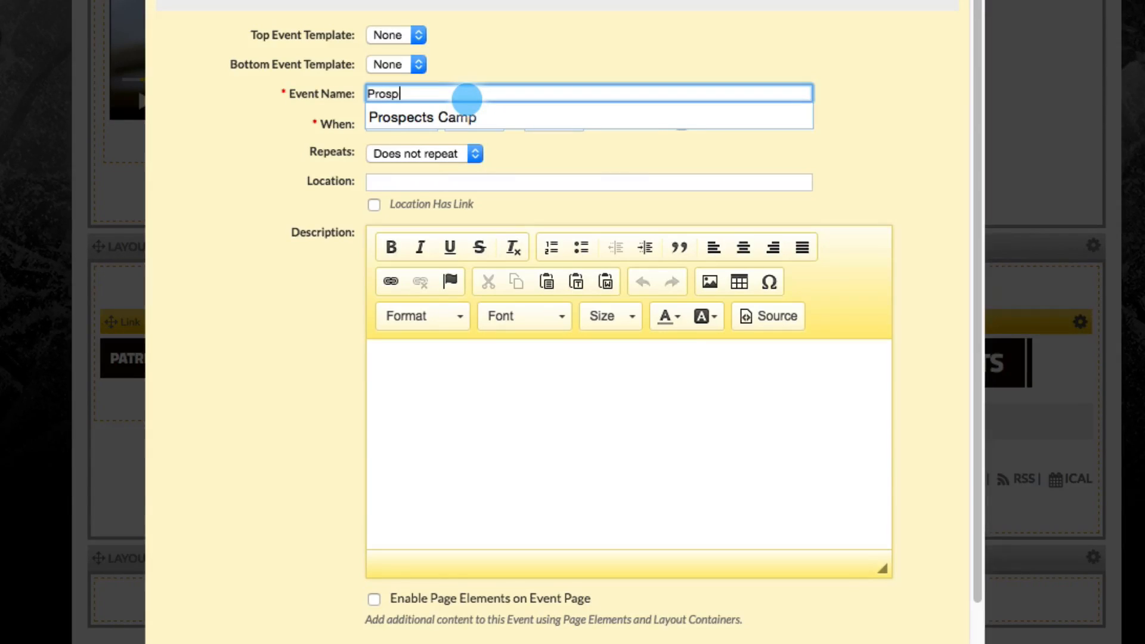
{"action": "left_click", "coordinate": [466, 110]}
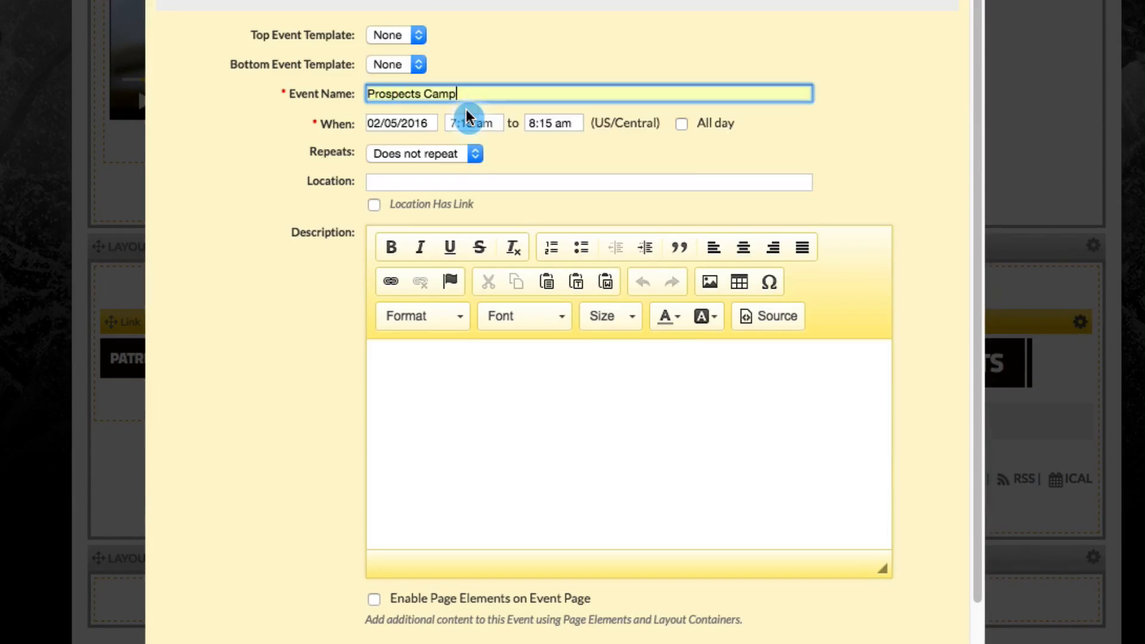
Step: Set the event's date to 6/3/2016 and make it an all-day event
{"action": "left_click", "coordinate": [399, 122]}
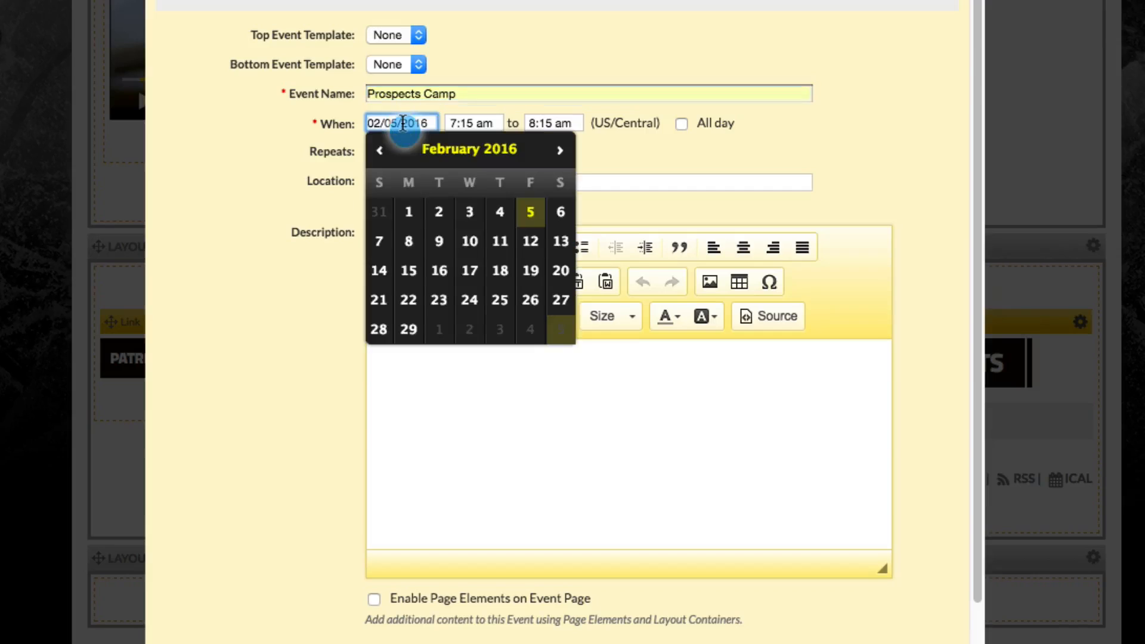
{"action": "left_click", "coordinate": [559, 150]}
{"action": "left_click", "coordinate": [559, 152]}
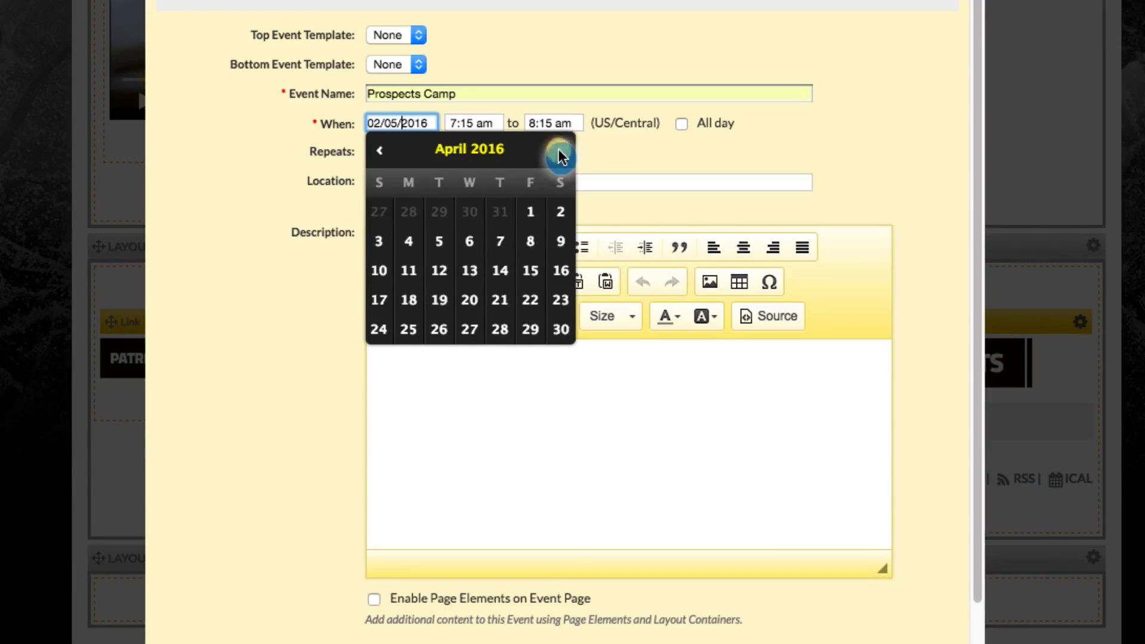
{"action": "left_click", "coordinate": [560, 154]}
{"action": "left_click", "coordinate": [561, 155]}
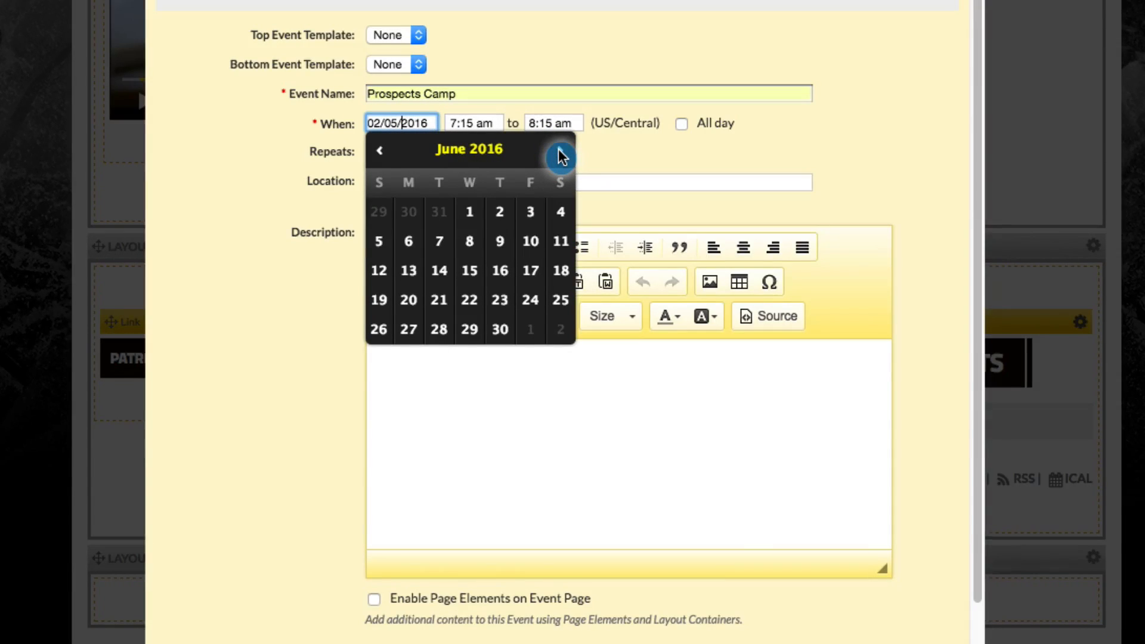
{"action": "left_click", "coordinate": [533, 216]}
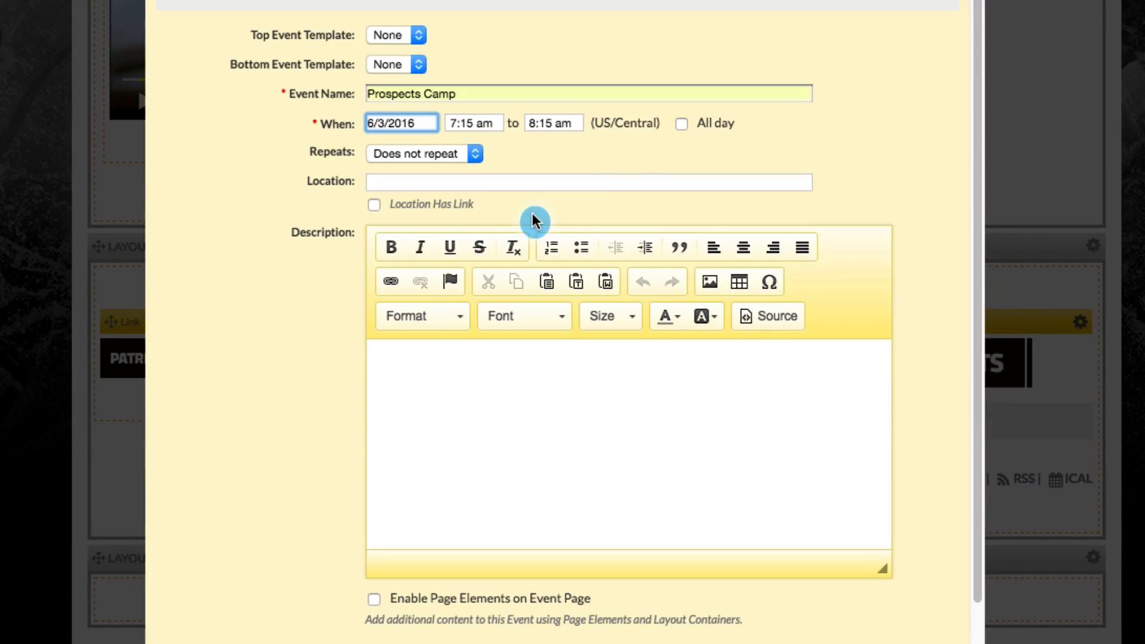
{"action": "left_click", "coordinate": [683, 127]}
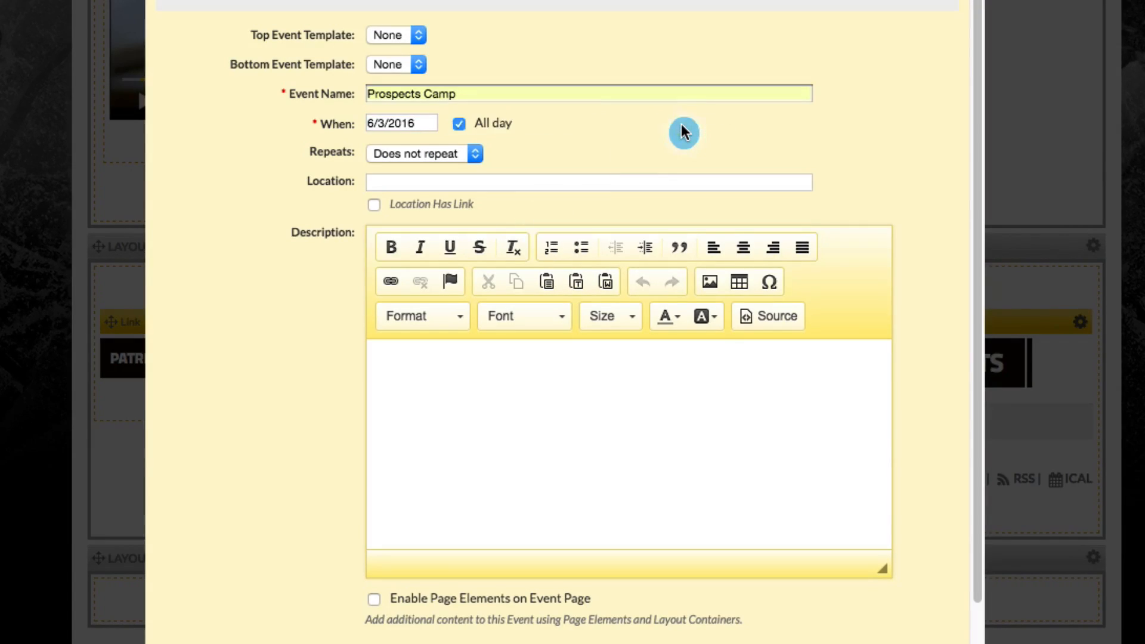
Step: Make the event repeat daily, every 1 day, until 6/5/2016, and create it
{"action": "left_click", "coordinate": [471, 156]}
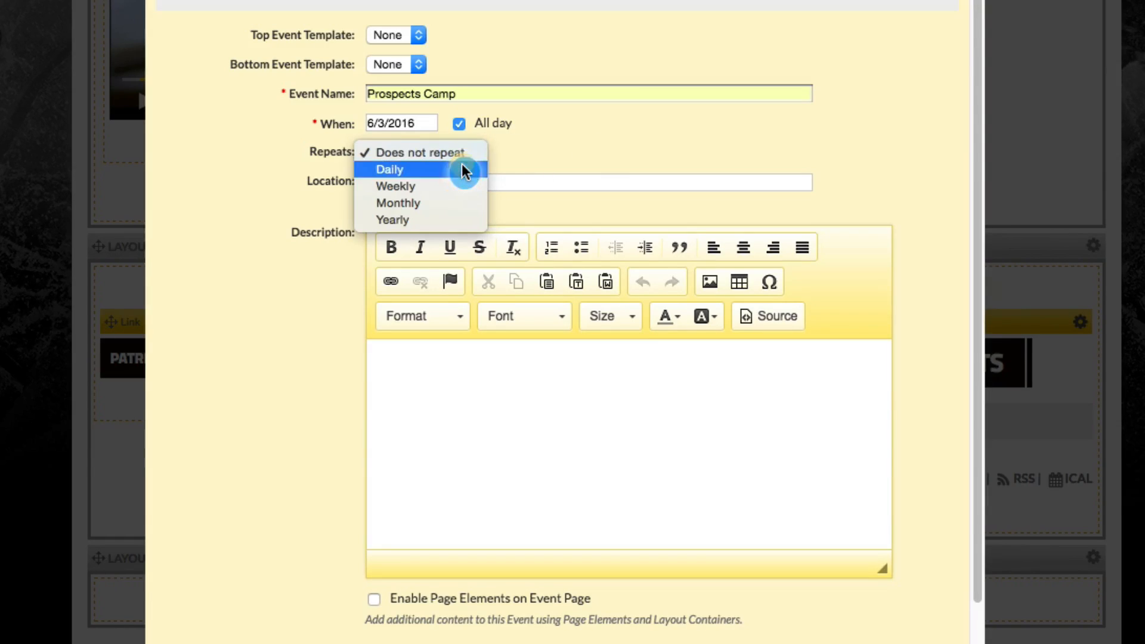
{"action": "left_click", "coordinate": [466, 171]}
{"action": "left_click", "coordinate": [407, 231]}
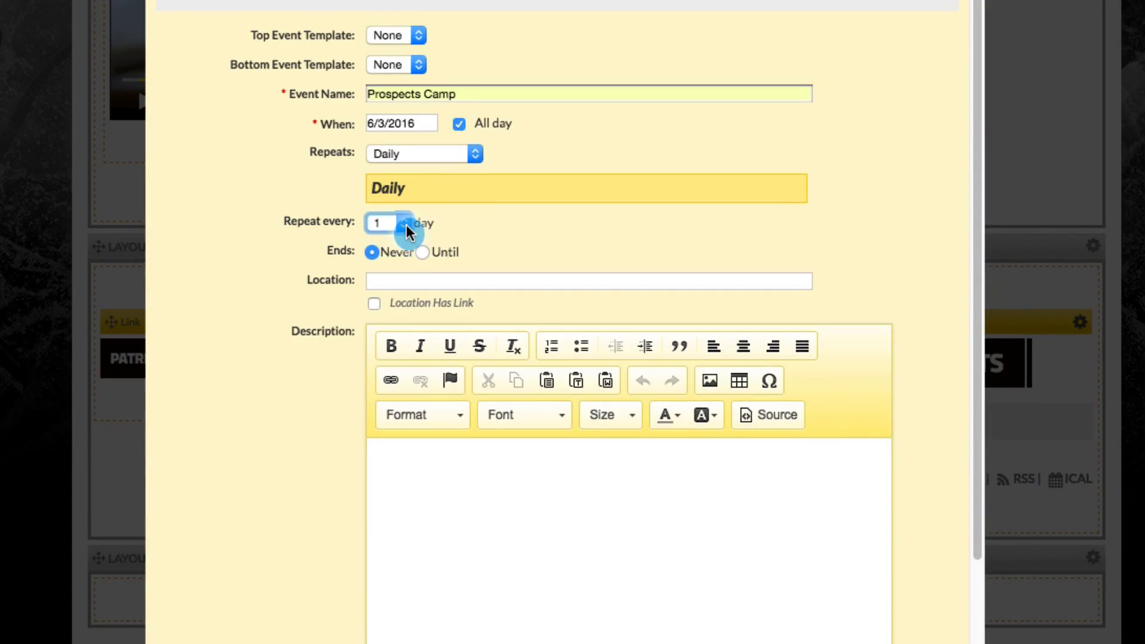
{"action": "left_click", "coordinate": [425, 254]}
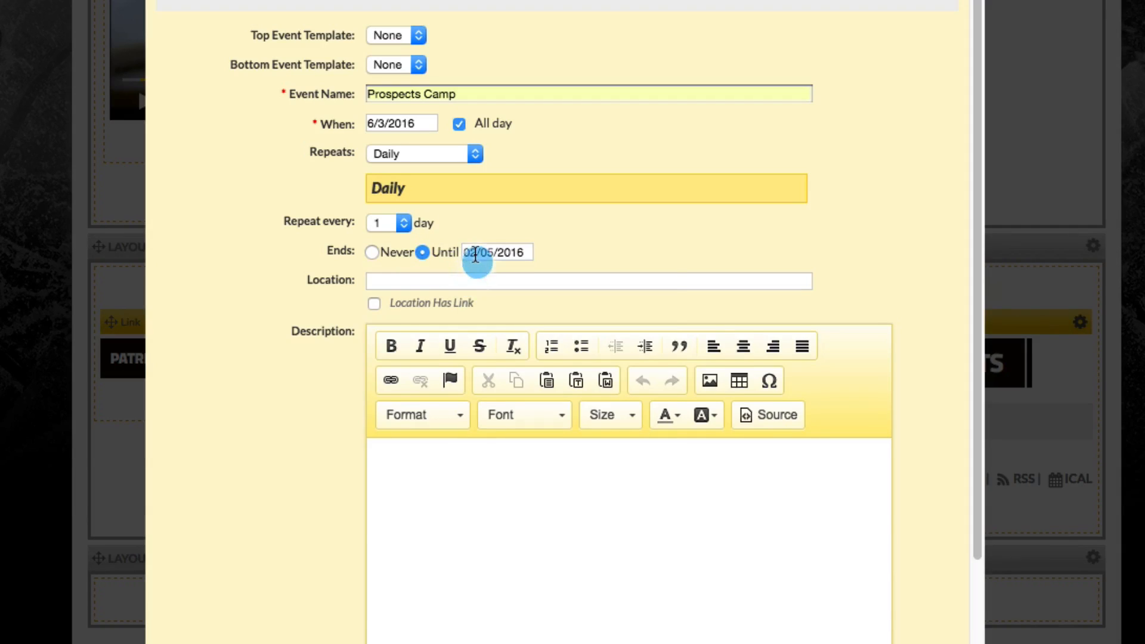
{"action": "left_click", "coordinate": [475, 253]}
{"action": "left_click", "coordinate": [657, 281]}
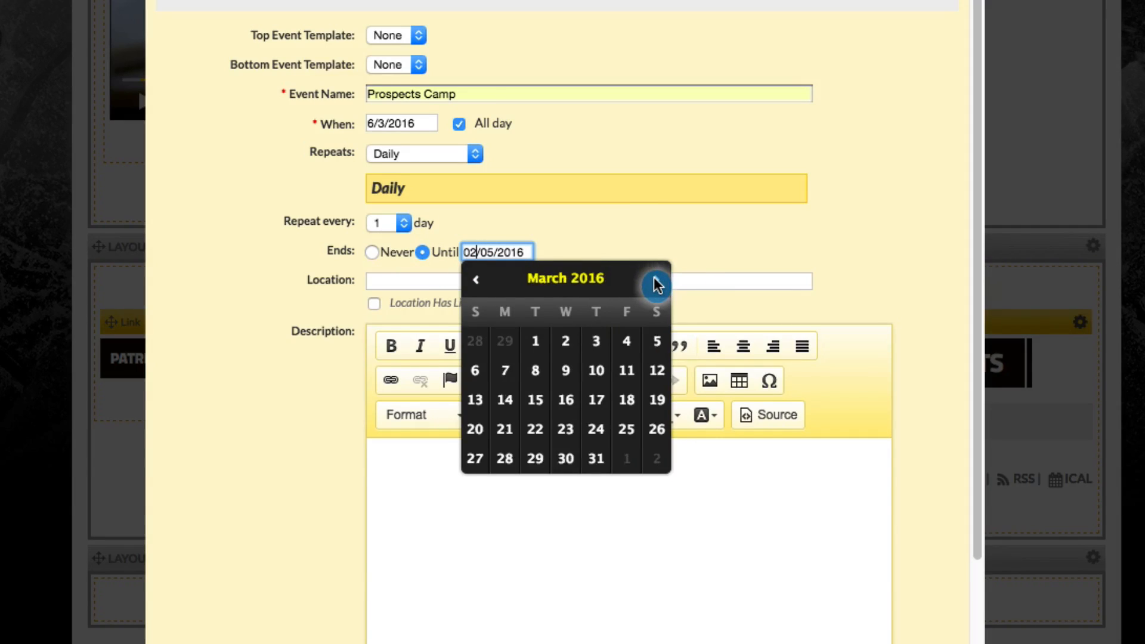
{"action": "left_click", "coordinate": [657, 281]}
{"action": "left_click", "coordinate": [657, 281]}
{"action": "left_click", "coordinate": [657, 281]}
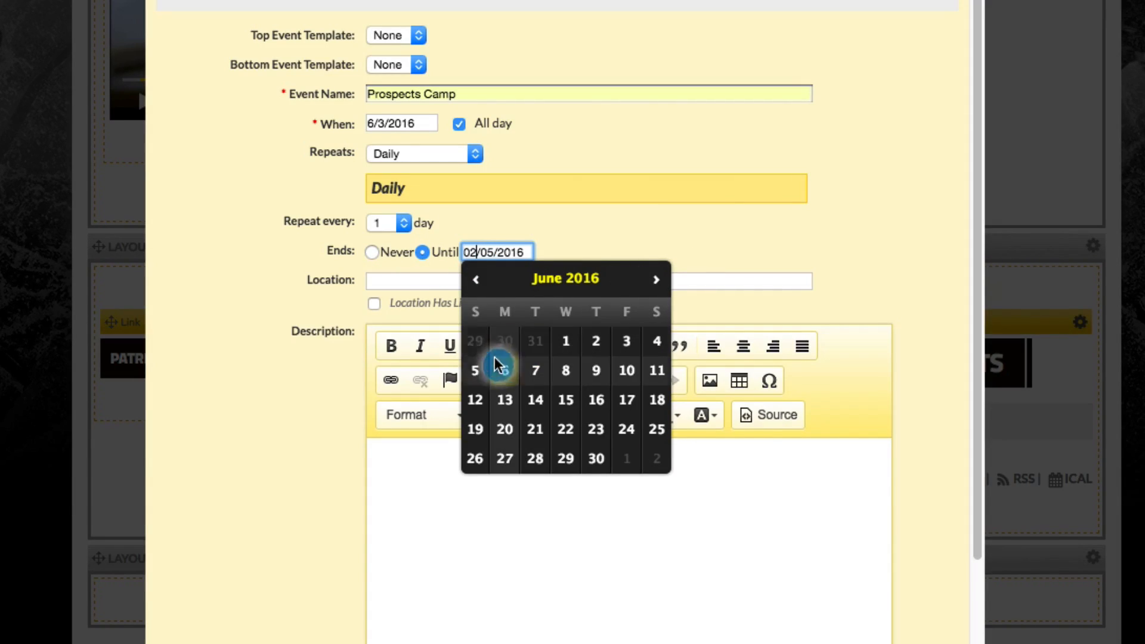
{"action": "left_click", "coordinate": [475, 372]}
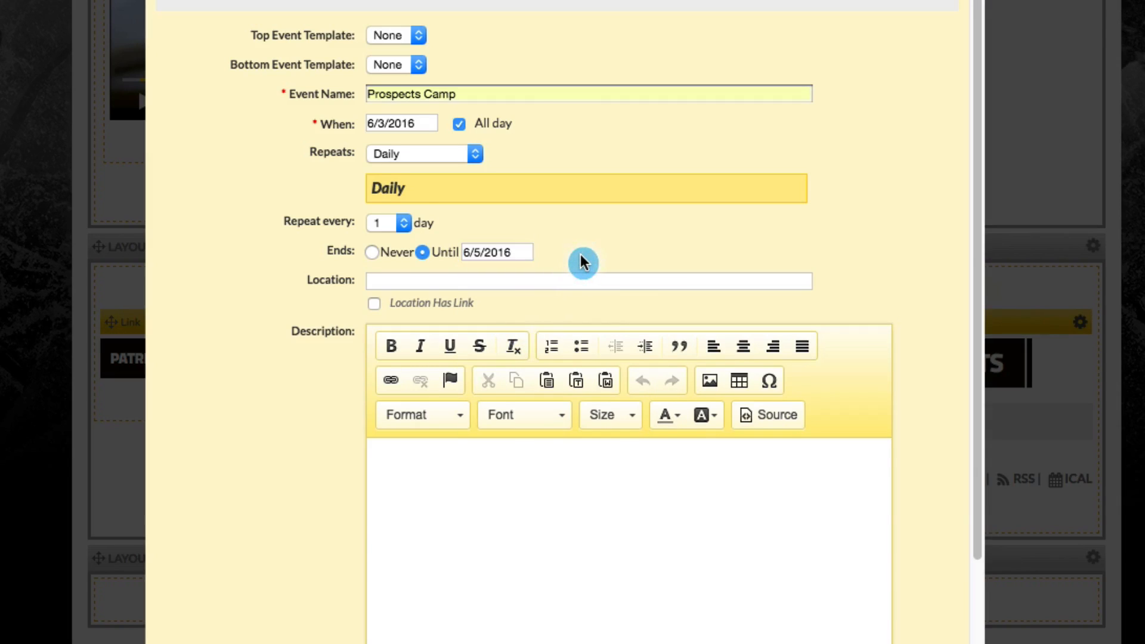
{"action": "scroll", "coordinate": [583, 261], "scroll_direction": "down", "scroll_amount": 3}
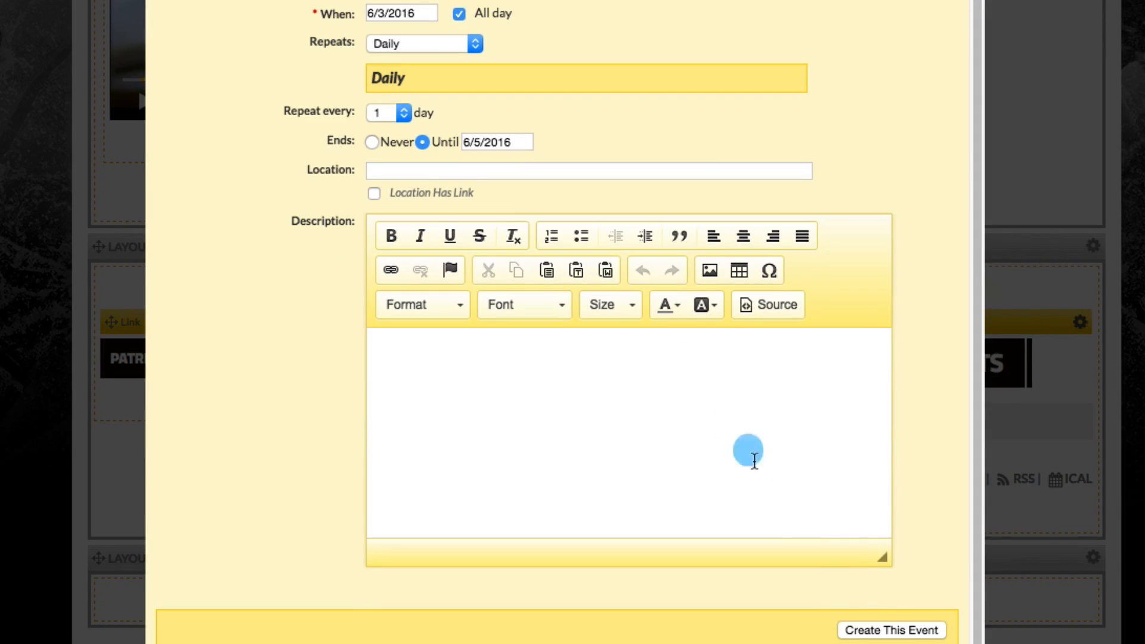
{"action": "left_click", "coordinate": [877, 631]}
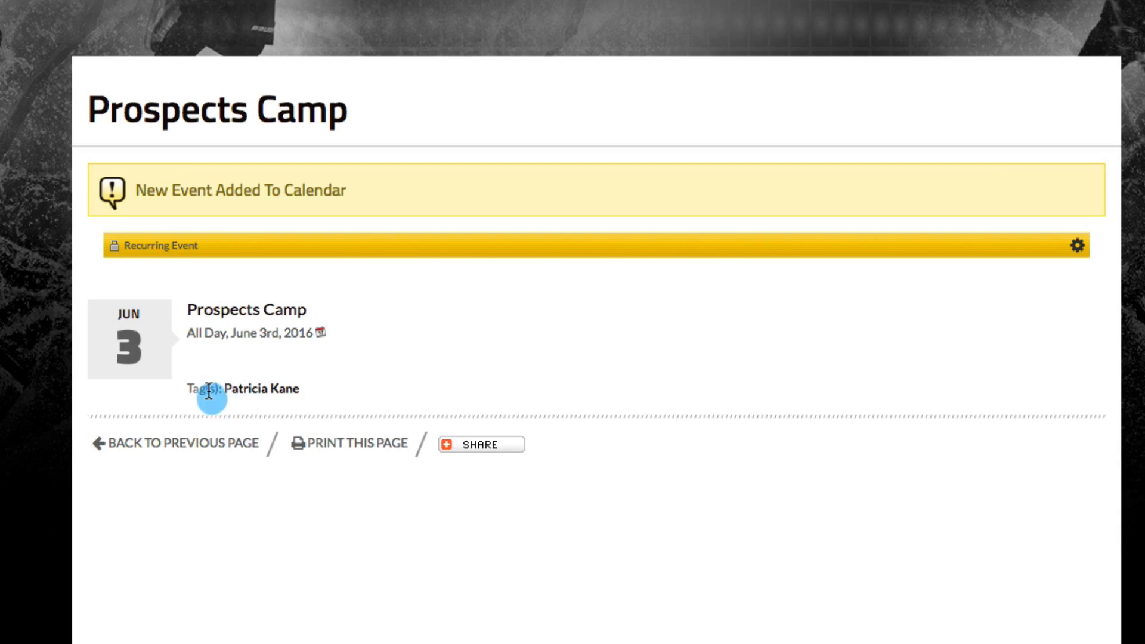
Step: Return to the player's page through the new event's tag and review the stats, video, profile link and upcoming events
{"action": "left_click", "coordinate": [257, 395]}
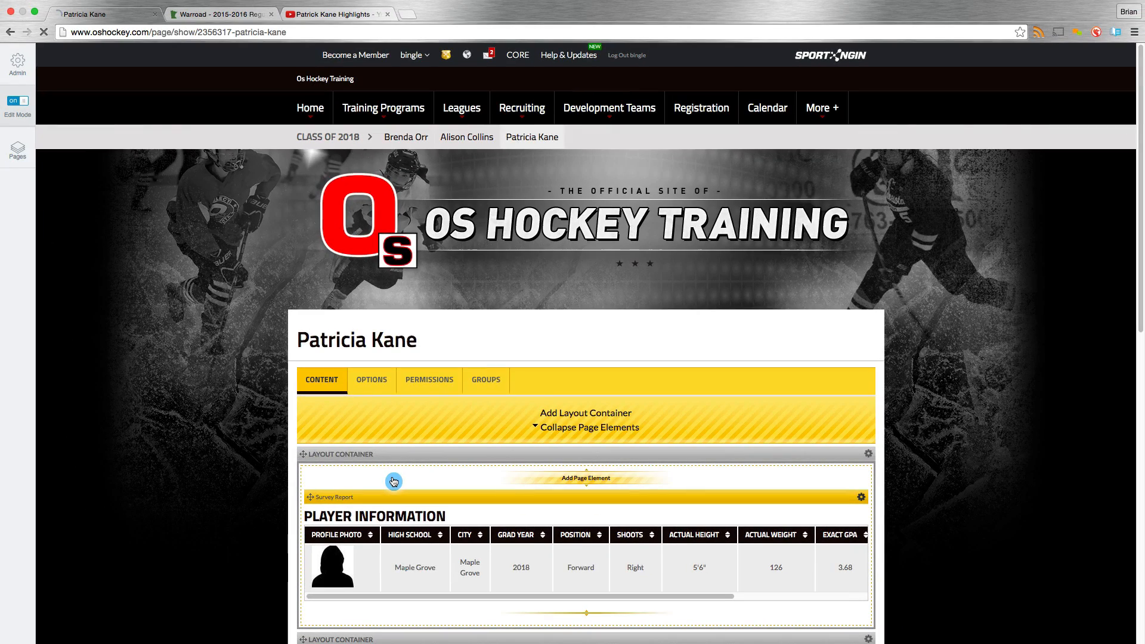
{"action": "scroll", "coordinate": [394, 482], "scroll_direction": "down", "scroll_amount": 3}
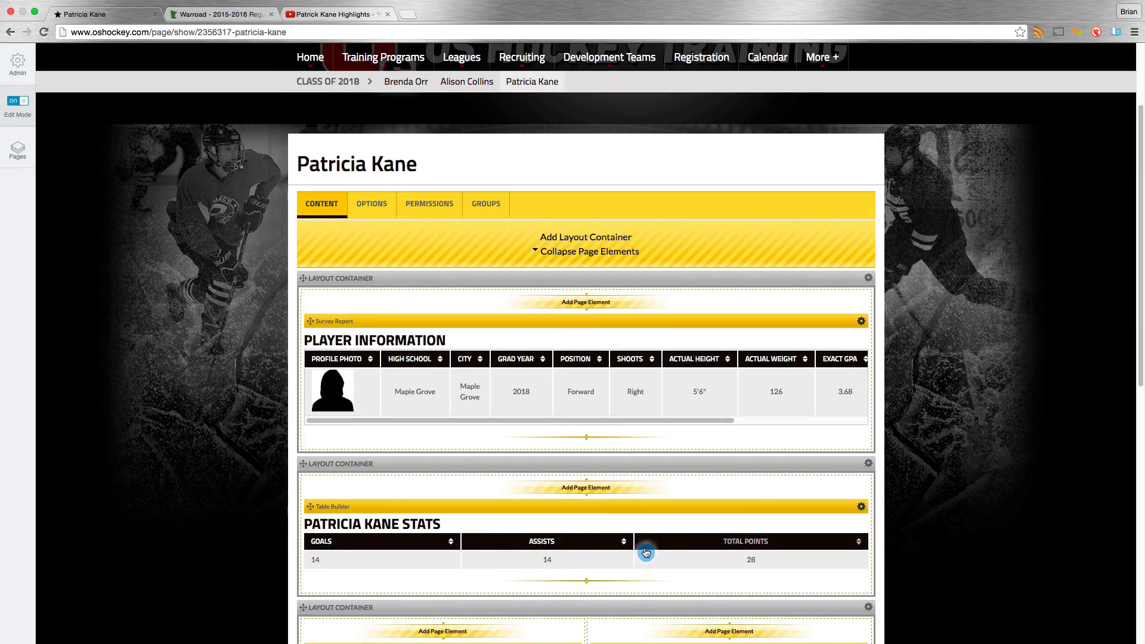
{"action": "scroll", "coordinate": [644, 550], "scroll_direction": "down", "scroll_amount": 2}
{"action": "scroll", "coordinate": [543, 569], "scroll_direction": "down", "scroll_amount": 5}
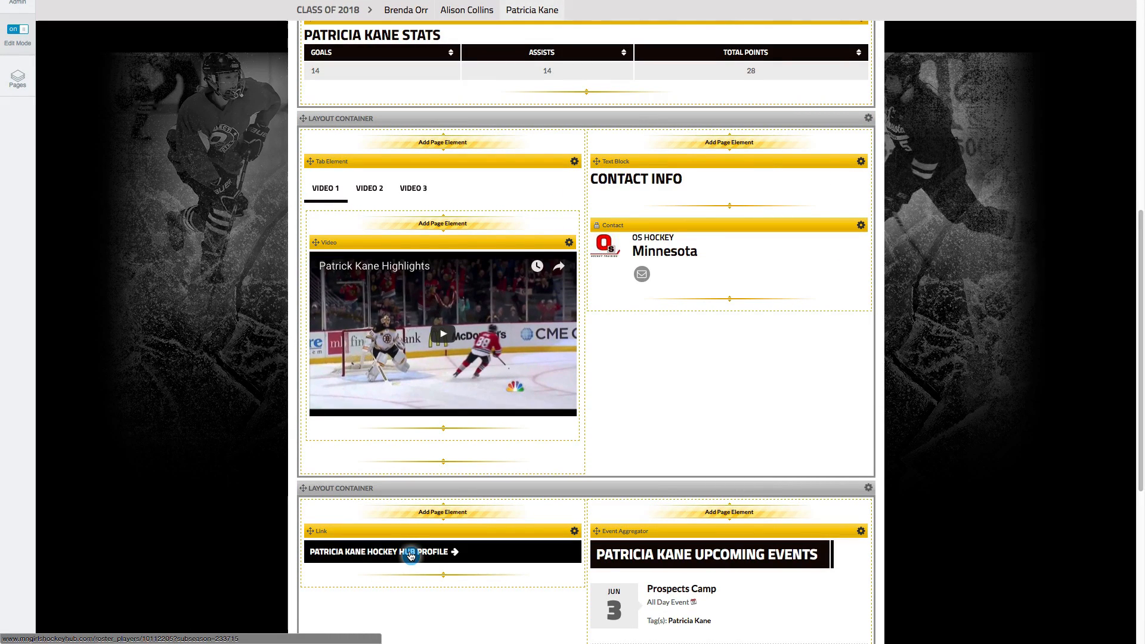
{"action": "scroll", "coordinate": [411, 556], "scroll_direction": "down", "scroll_amount": 4}
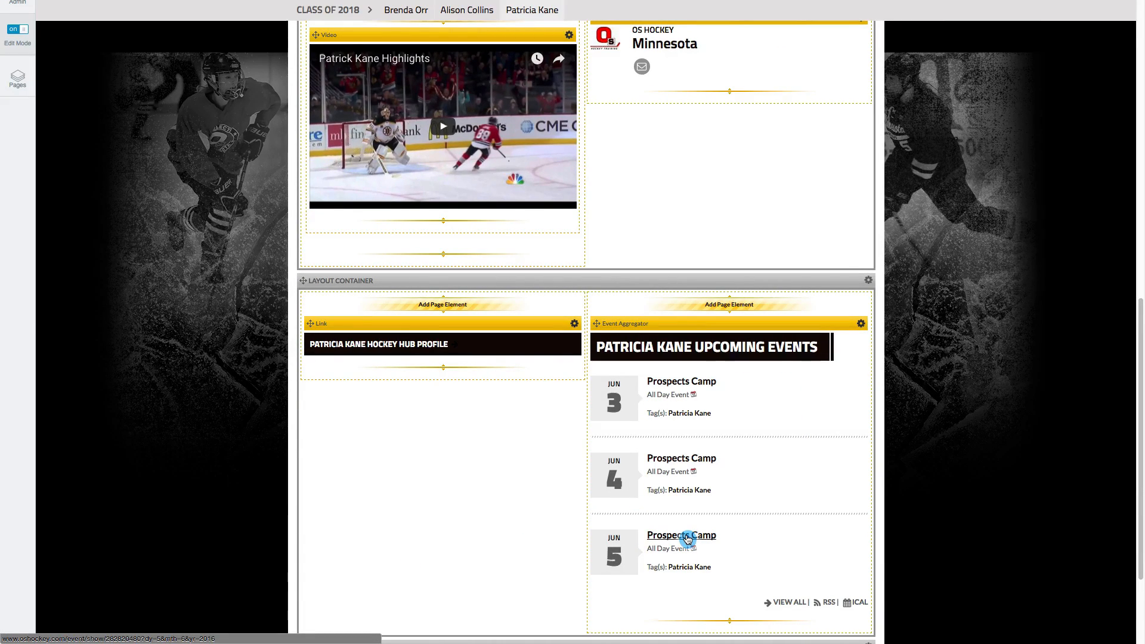
{"action": "scroll", "coordinate": [687, 539], "scroll_direction": "up", "scroll_amount": 14}
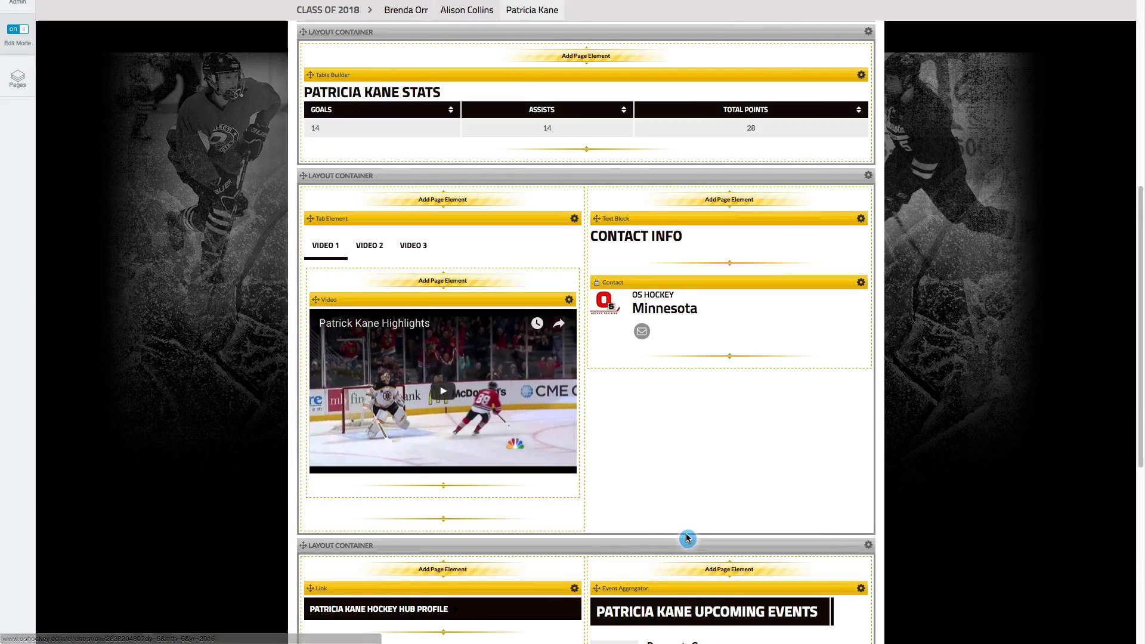